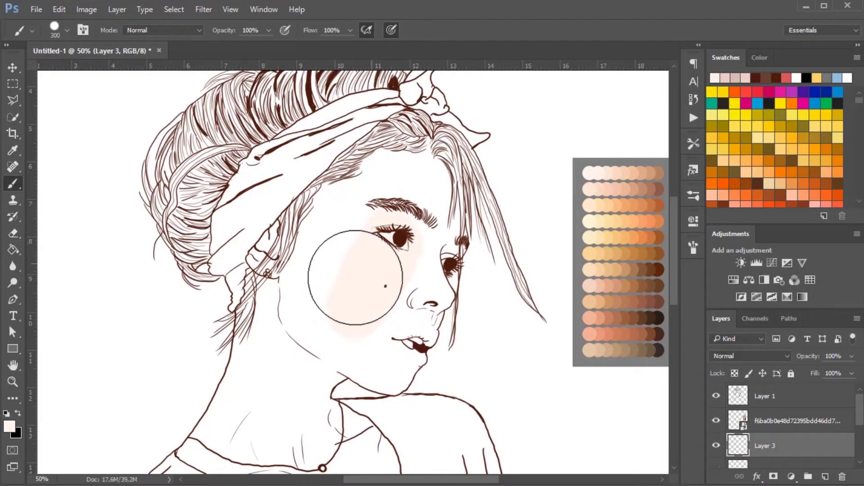
- Brush pale skin tone over the face and jaw, filling gaps by the brow, eye and nose
mouse_move(332, 300)
left_mouse_down()
mouse_move(386, 141)
mouse_move(423, 171)
mouse_move(305, 203)
mouse_move(354, 347)
left_mouse_up()
key("ctrl+plus")
key("bracketleft")
key("bracketleft")
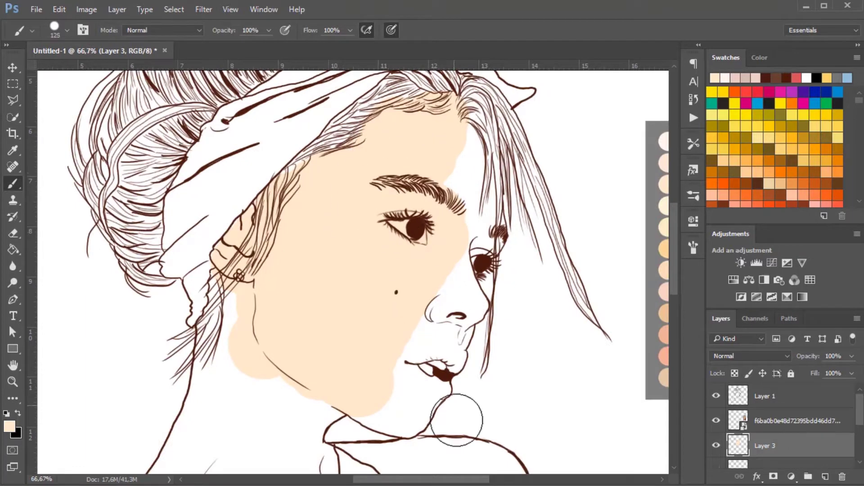
key("bracketleft")
key("bracketleft")
key("bracketleft")
scroll(315, 227, "right", 3)
key("bracketleft")
key("bracketleft")
key("bracketleft")
mouse_move(353, 169)
left_mouse_down()
mouse_move(356, 189)
mouse_move(392, 234)
left_mouse_up()
mouse_move(382, 225)
left_mouse_down()
mouse_move(327, 265)
mouse_move(352, 294)
mouse_move(358, 321)
left_mouse_up()
- Fill skin tone around the lips and chin, over the neck and the left shoulder strip
key("ctrl+plus")
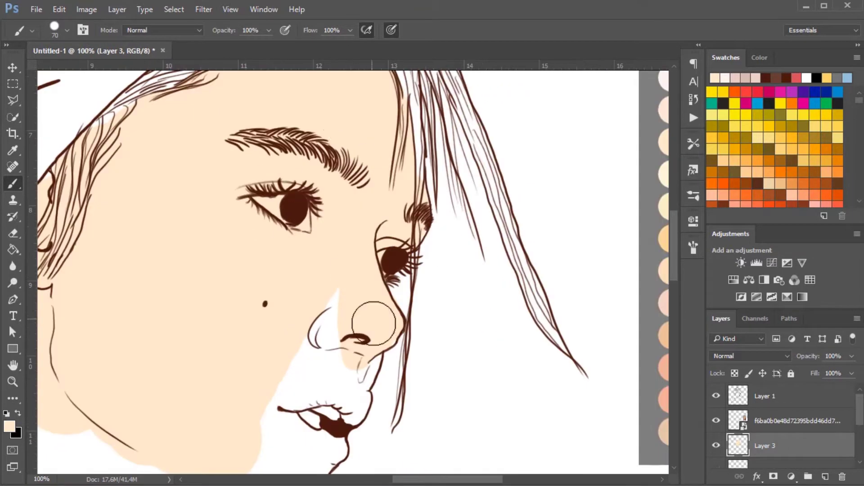
scroll(639, 231, "down", 3)
mouse_move(360, 264)
left_mouse_down()
mouse_move(348, 328)
mouse_move(247, 380)
mouse_move(279, 347)
left_mouse_up()
scroll(377, 367, "left", 5)
left_click_drag(235, 172, 230, 383)
scroll(230, 383, "down", 3)
mouse_move(232, 265)
left_mouse_down()
mouse_move(412, 209)
mouse_move(387, 279)
left_mouse_up()
mouse_move(166, 297)
left_mouse_down()
mouse_move(122, 350)
mouse_move(207, 194)
left_mouse_up()
mouse_move(153, 324)
left_mouse_down()
mouse_move(101, 366)
mouse_move(176, 410)
left_mouse_up()
- Cover the remaining white areas on the neck and chest and dab skin onto the forearm
left_click_drag(386, 279, 469, 324)
scroll(469, 324, "down", 3)
mouse_move(344, 116)
left_mouse_down()
mouse_move(469, 400)
mouse_move(549, 280)
left_mouse_up()
mouse_move(194, 255)
left_mouse_down()
mouse_move(320, 168)
mouse_move(416, 366)
mouse_move(353, 380)
left_mouse_up()
scroll(417, 367, "down", 5)
scroll(417, 366, "right", 5)
scroll(417, 366, "down", 2)
left_click(438, 362)
- Erase stray skin paint, then sample a skin colour from the palette chart
key("e")
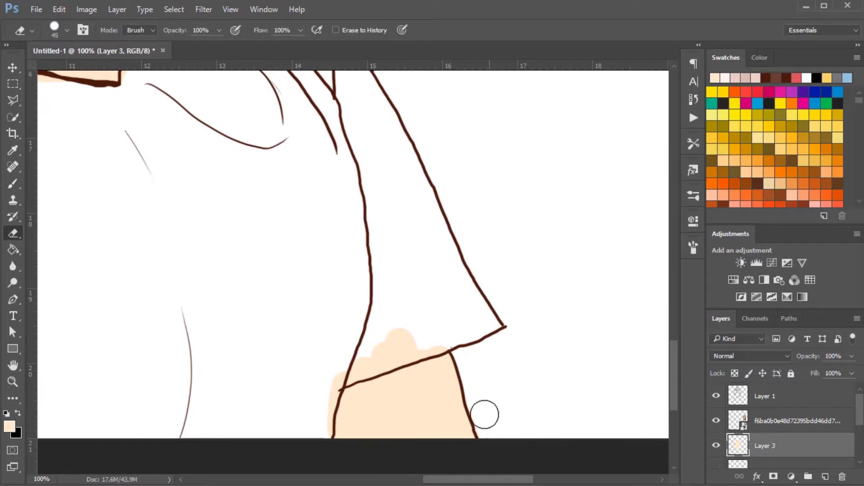
scroll(472, 454, "up", 10)
scroll(473, 455, "left", 2)
scroll(367, 438, "up", 1)
scroll(367, 438, "left", 3)
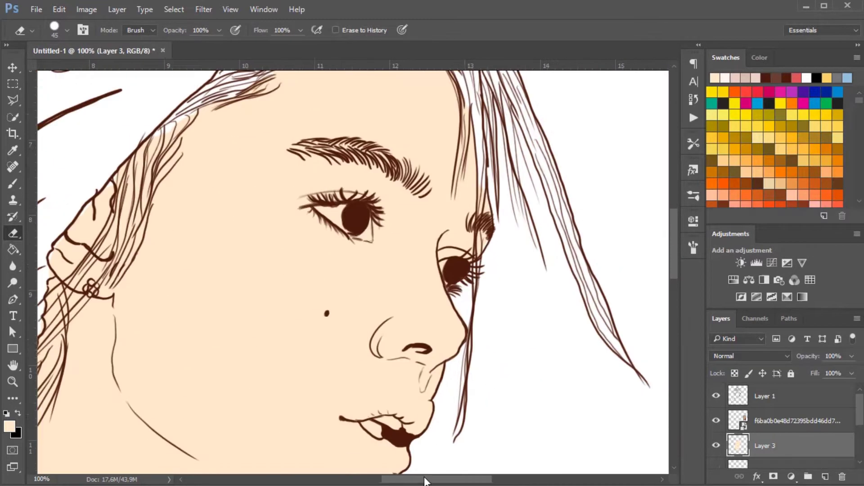
scroll(450, 315, "right", 4)
key("i")
left_click(574, 112)
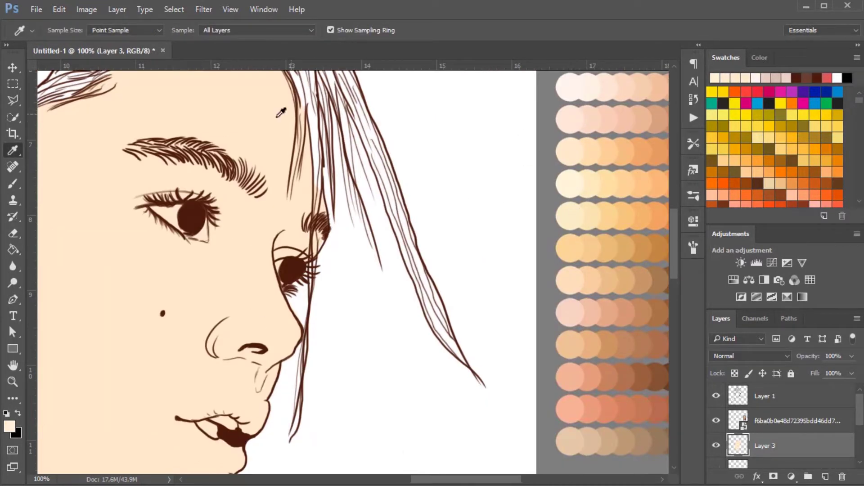
- On a new layer, paint sampled skin shading over the forehead and temple with a size-125 brush
left_click(598, 149)
key("b")
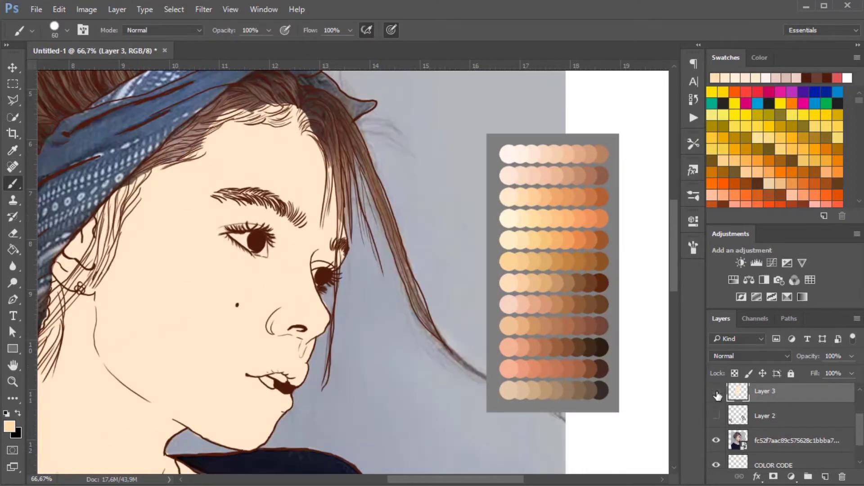
left_click(825, 476)
left_click(67, 30)
mouse_move(311, 117)
left_mouse_down()
mouse_move(128, 229)
mouse_move(90, 337)
mouse_move(171, 441)
mouse_move(247, 450)
left_mouse_up()
- Shade around the eye and the neck with a smaller brush, show the skin base layer, and sample a new colour
scroll(610, 228, "down", 3)
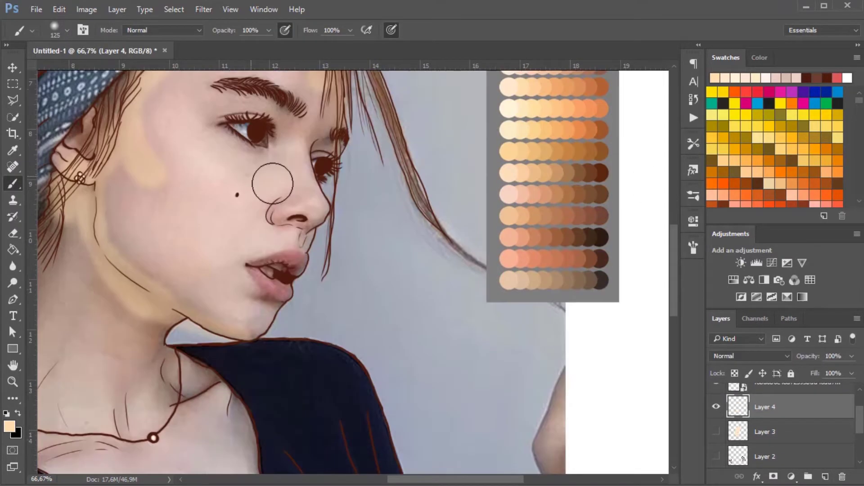
key("bracketleft")
key("bracketleft")
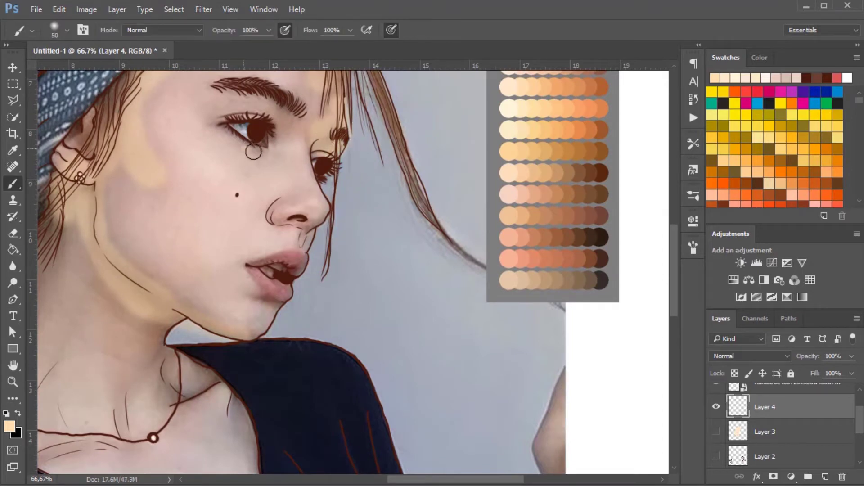
left_click_drag(243, 146, 235, 121)
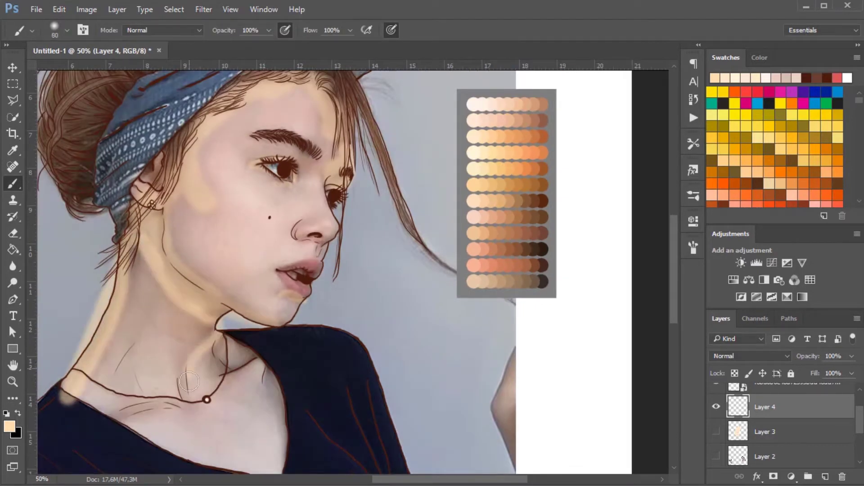
mouse_move(194, 342)
left_mouse_down()
mouse_move(145, 405)
mouse_move(217, 357)
mouse_move(279, 396)
left_mouse_up()
left_click(717, 432)
key("i")
left_click(474, 222)
key("ctrl+minus")
- Draw a rectangle shape over the figure and lower its layer opacity
key("u")
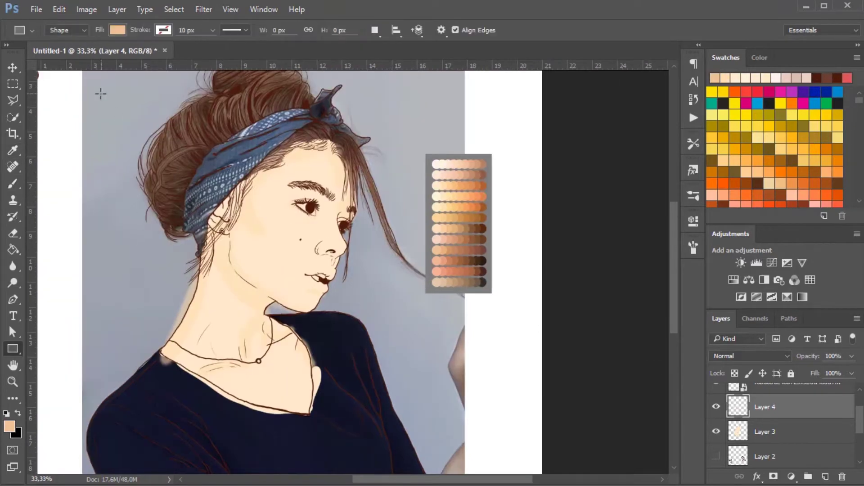
left_click_drag(100, 90, 370, 450)
key("ctrl+plus")
key("ctrl+plus")
left_click_drag(852, 356, 828, 371)
- Apply a Gaussian Blur with radius 12.5 to the rectangle shape layer
left_click(203, 9)
left_click(427, 193)
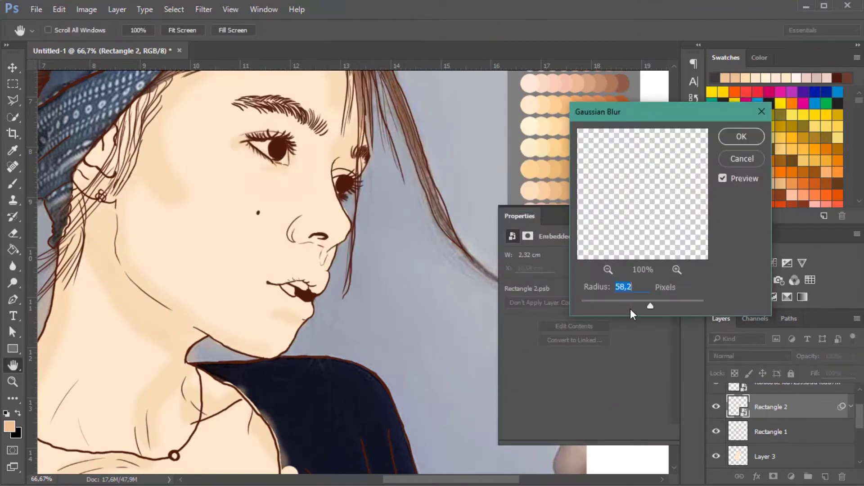
left_click_drag(635, 307, 632, 307)
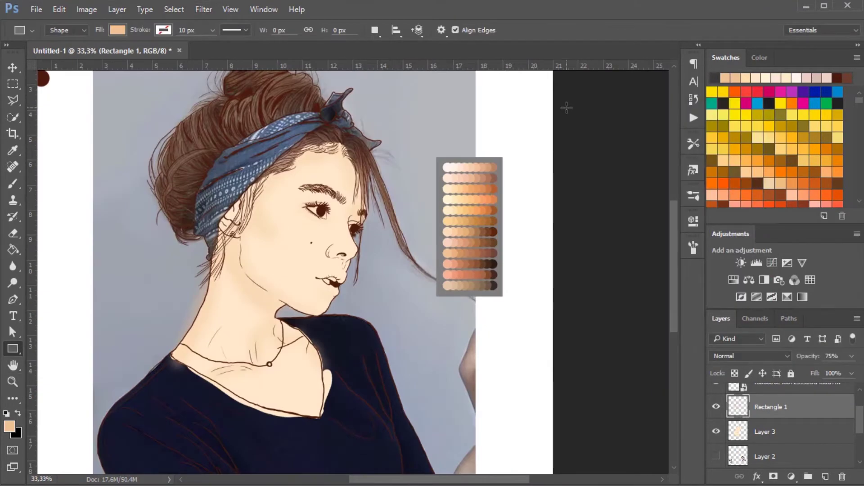
left_click(204, 9)
left_click(482, 218)
left_click(737, 142)
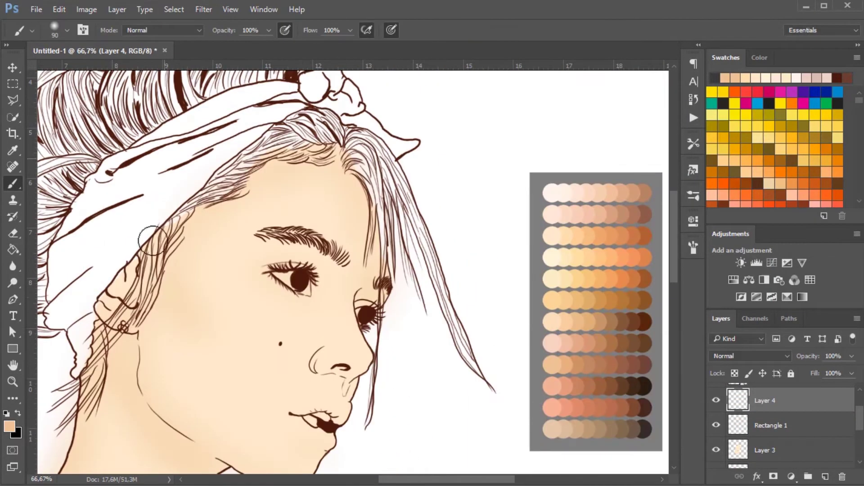
- Brush shadows along the jaw, neck and collarbone on Layer 4 with a smaller brush
scroll(144, 292, "down", 3)
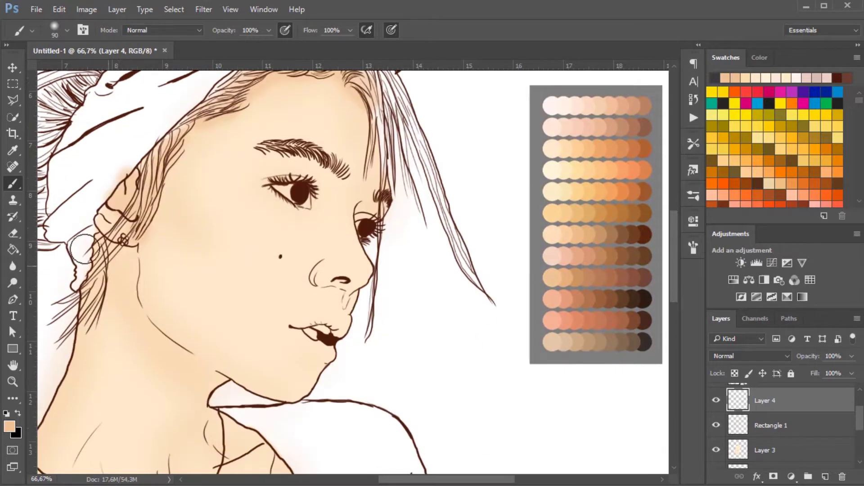
key("bracketleft")
key("bracketleft")
key("bracketleft")
mouse_move(131, 252)
left_mouse_down()
mouse_move(145, 328)
mouse_move(216, 387)
left_mouse_up()
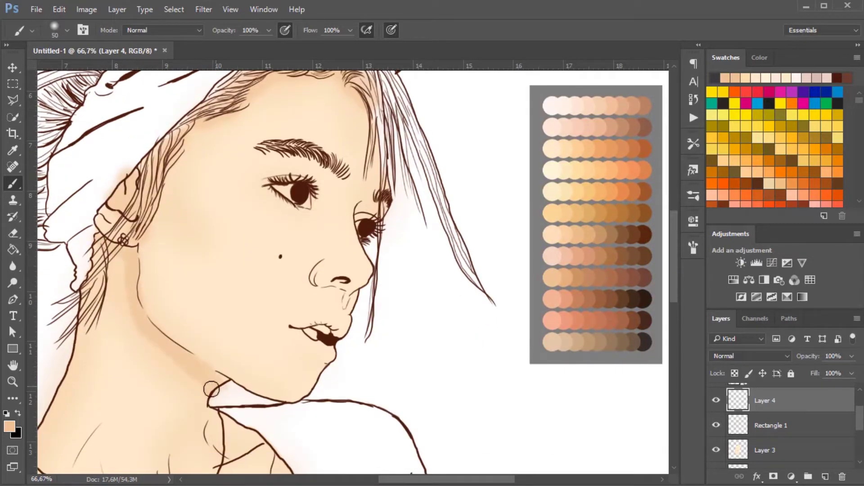
scroll(88, 210, "down", 3)
scroll(453, 219, "down", 2)
left_click_drag(282, 323, 232, 308)
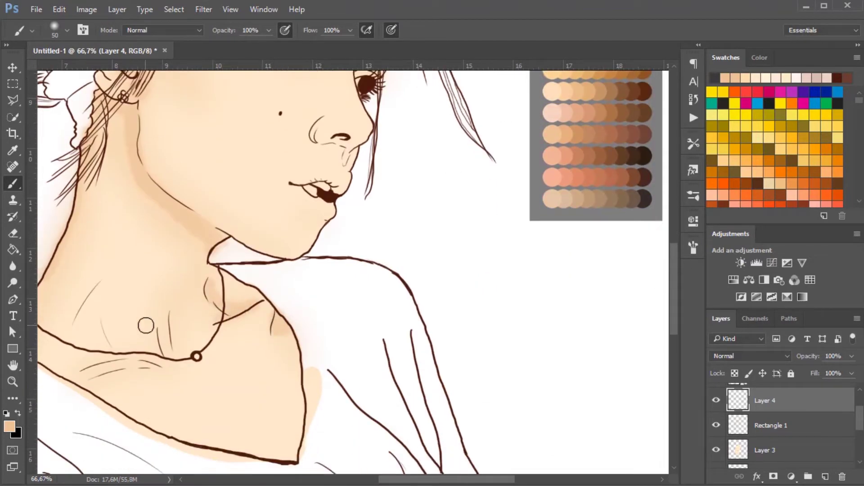
key("bracketleft")
key("bracketleft")
mouse_move(108, 275)
left_mouse_down()
mouse_move(141, 363)
mouse_move(90, 379)
left_mouse_up()
scroll(677, 262, "up", 5)
- Gaussian-blur the shadows and set Layer 4 opacity to 80%
left_click(204, 9)
left_click(351, 205)
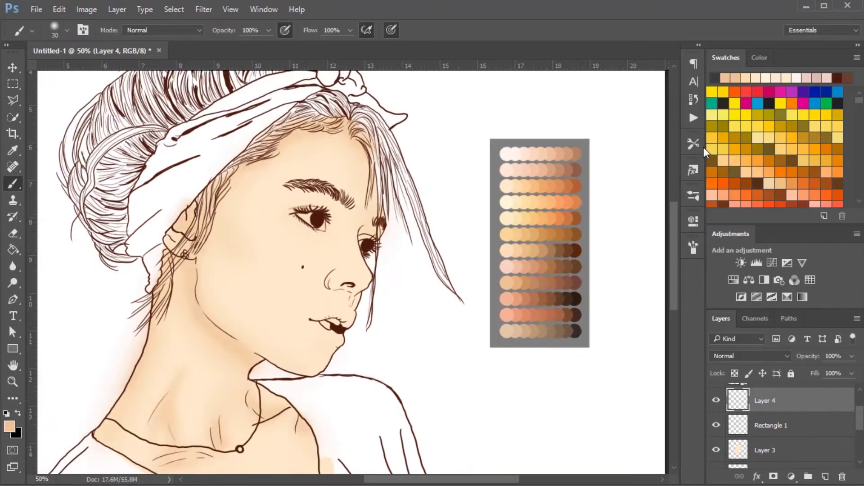
left_click(432, 193)
key("Return")
left_click(851, 355)
left_click_drag(835, 371, 831, 369)
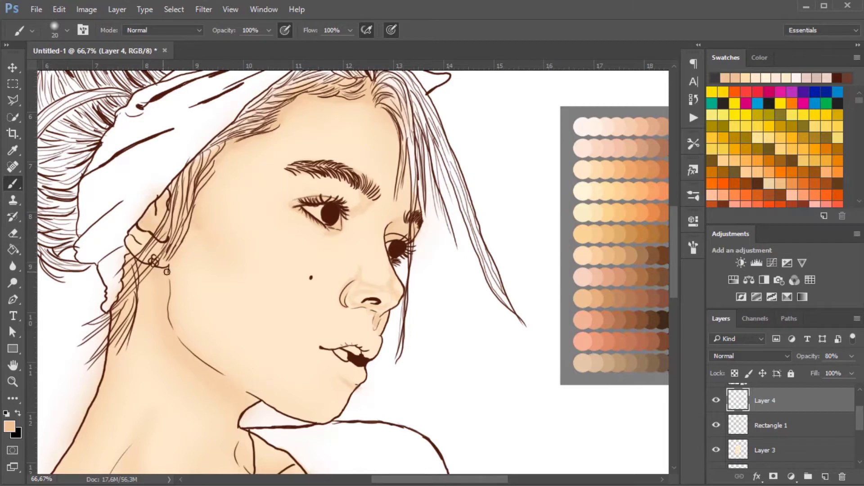
- Soften the shading edges on the neck, nose and cheek with the Blur tool
scroll(125, 265, "down", 3)
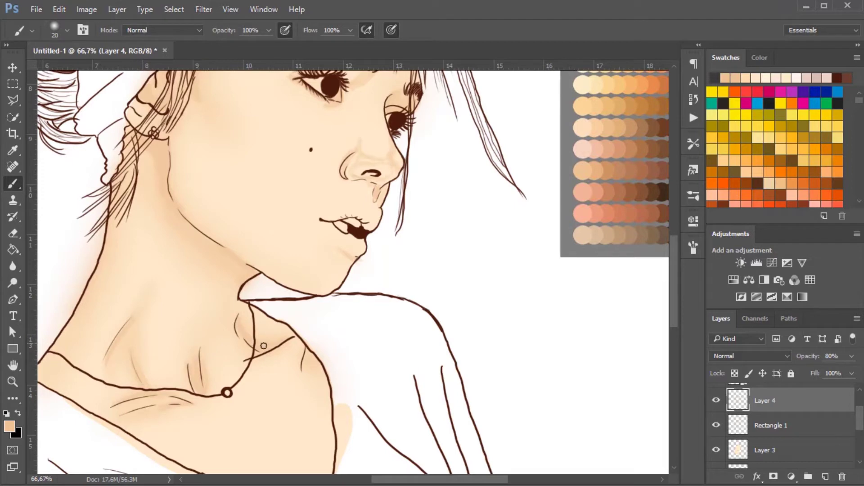
scroll(264, 346, "up", 3)
left_click(13, 266)
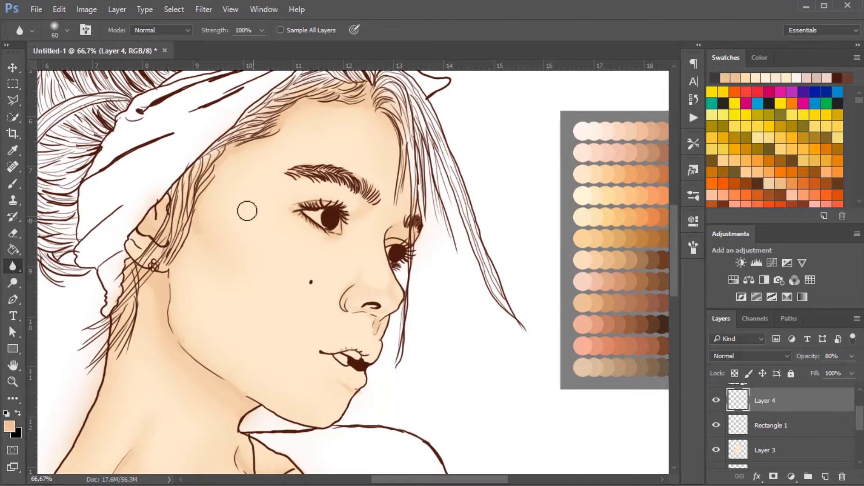
key("b")
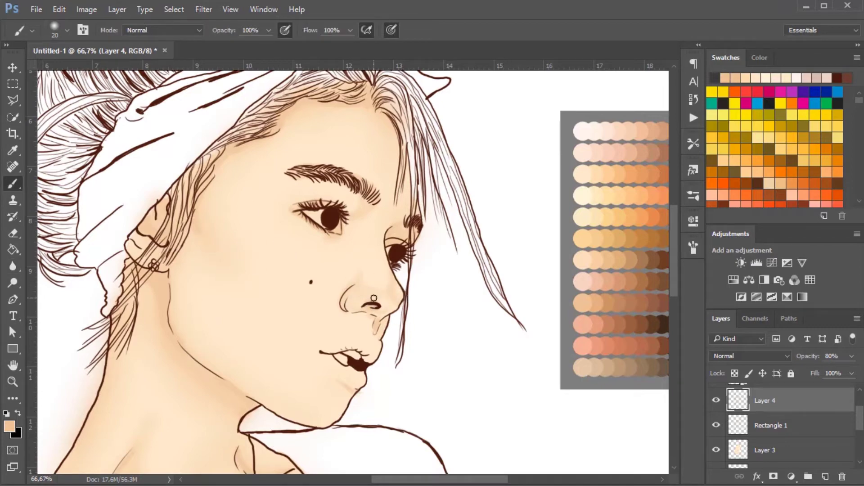
key("ctrl+plus")
key("ctrl+plus")
key("ctrl+minus")
key("ctrl+minus")
key("ctrl+minus")
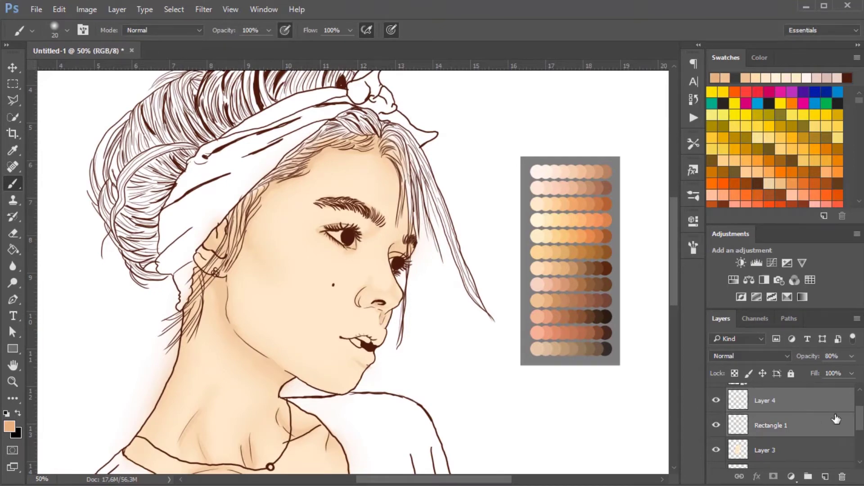
- Sample a salmon pink from the palette at 100% zoom and make Layer 5 active
left_click_drag(674, 252, 674, 351)
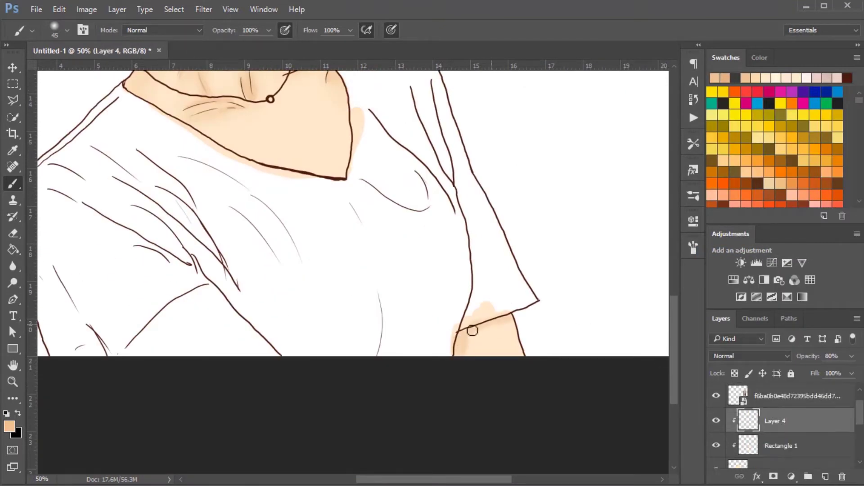
key("r")
scroll(658, 256, "up", 10)
scroll(658, 256, "up", 1)
key("i")
key("ctrl+plus")
key("ctrl+plus")
key("b")
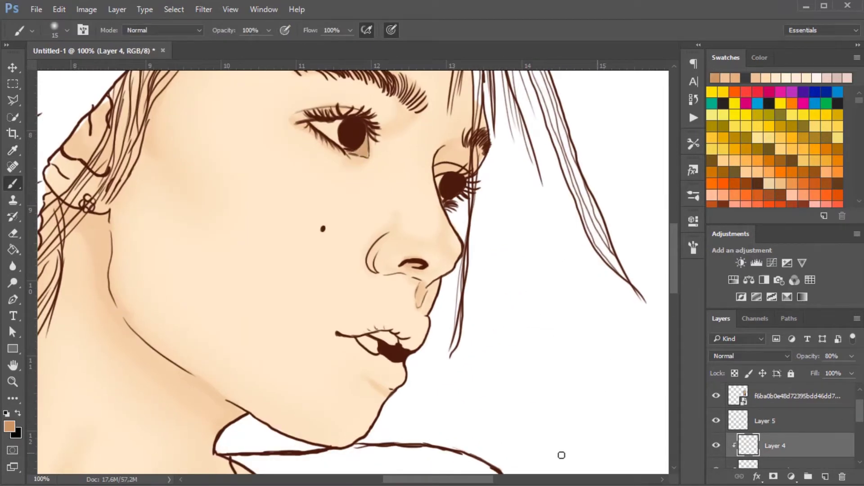
scroll(494, 463, "right", 5)
left_click(518, 225, "alt")
scroll(311, 148, "left", 4)
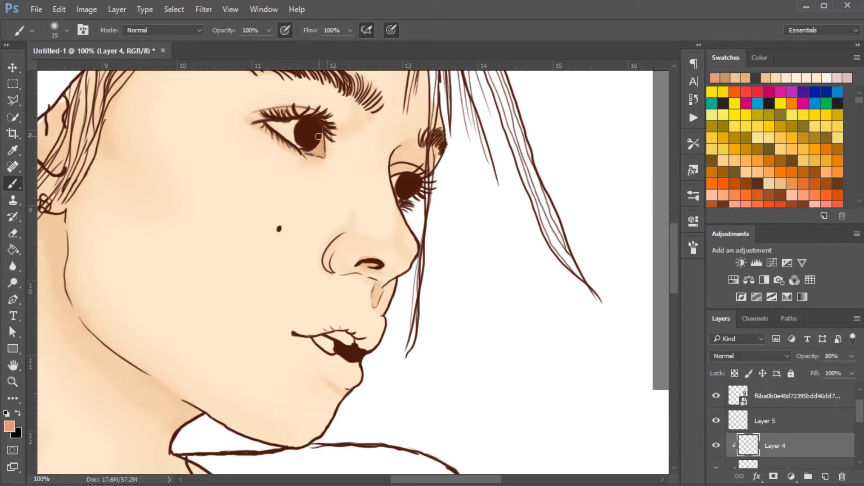
left_click(766, 421)
left_click(9, 426)
- Set the foreground colour to white from the colour picker
left_click(696, 127)
left_click(9, 426)
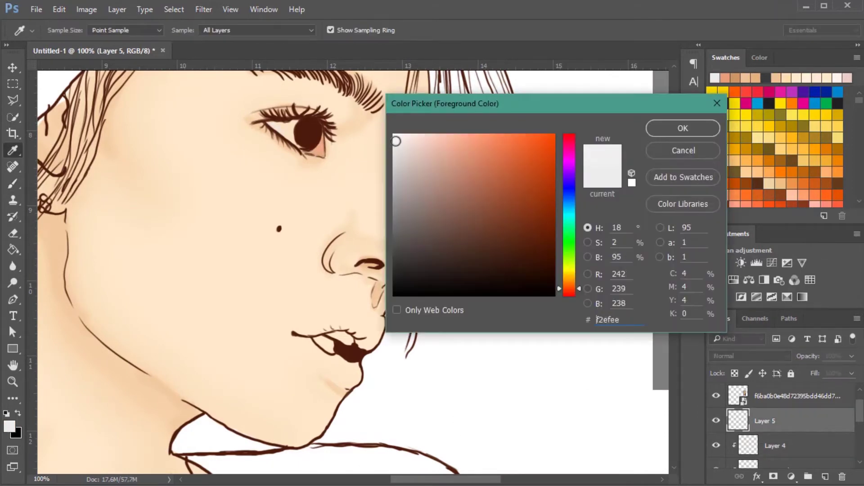
left_click(697, 127)
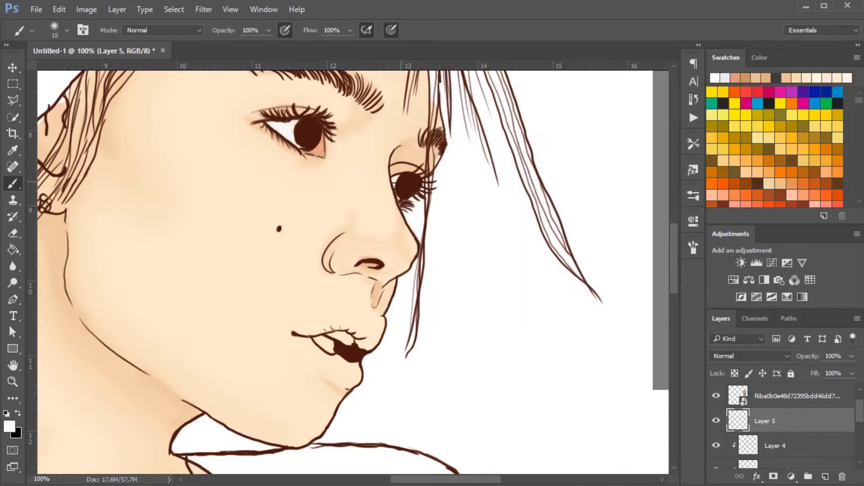
left_click(9, 426)
left_click(696, 127)
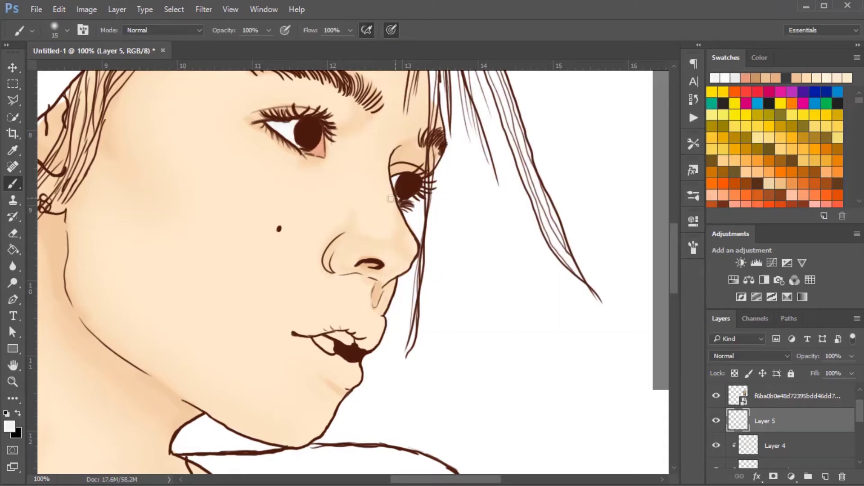
left_click_drag(674, 259, 673, 244)
- Clip Layer 5 to Layer 4 and pick light orange #f39262 as foreground
key("ctrl+alt+g")
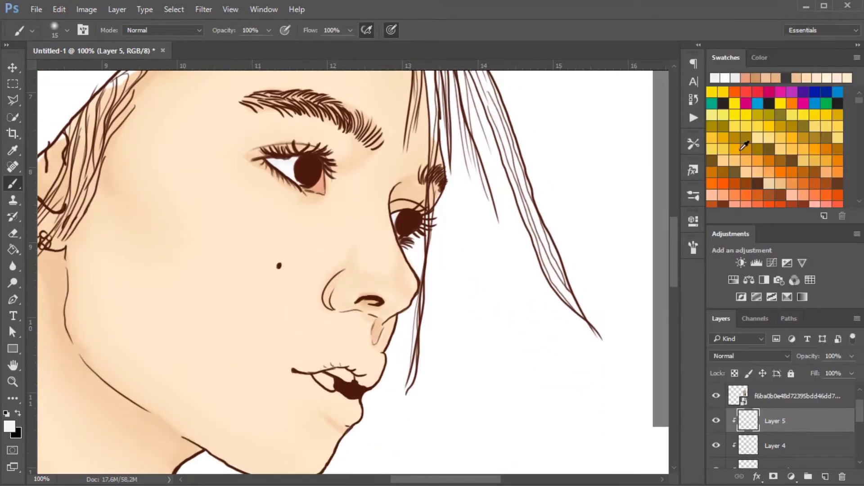
left_click(9, 426)
left_click_drag(570, 281, 569, 289)
left_click_drag(494, 141, 490, 137)
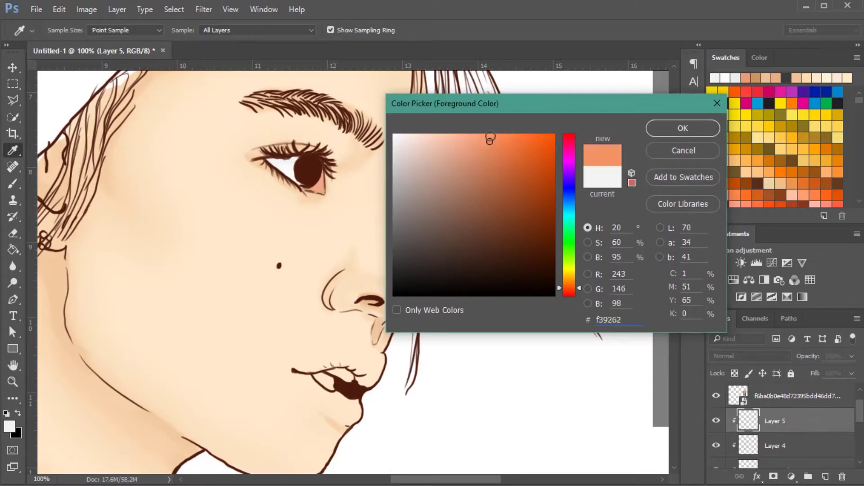
- On new Layer 6, paint orange eyeshadow around both eyes
key("Return")
key("b")
key("ctrl+shift+alt+n")
mouse_move(280, 146)
left_mouse_down()
mouse_move(262, 149)
mouse_move(315, 171)
left_mouse_up()
left_click_drag(397, 198, 419, 194)
- Set the eyeshadow layer to Multiply, clip it to the skin, blur its edges, and lower opacity to 58%
left_click(750, 355)
left_click(729, 386)
key("ctrl+bracketleft")
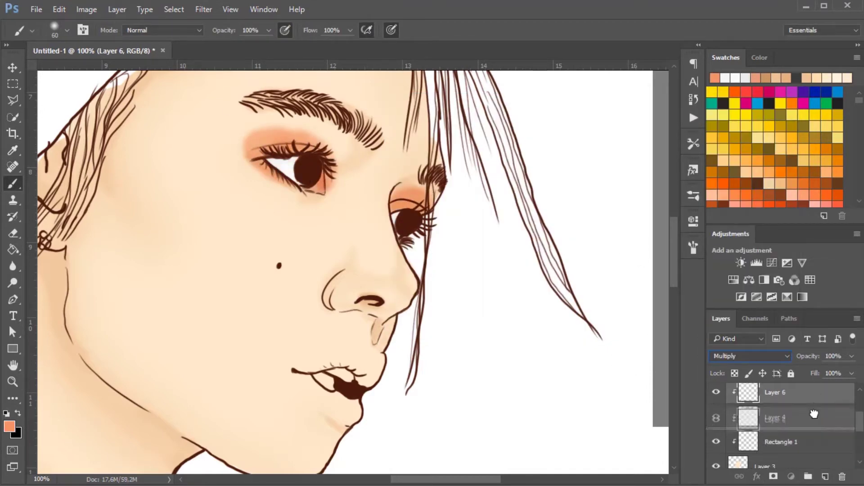
key("r")
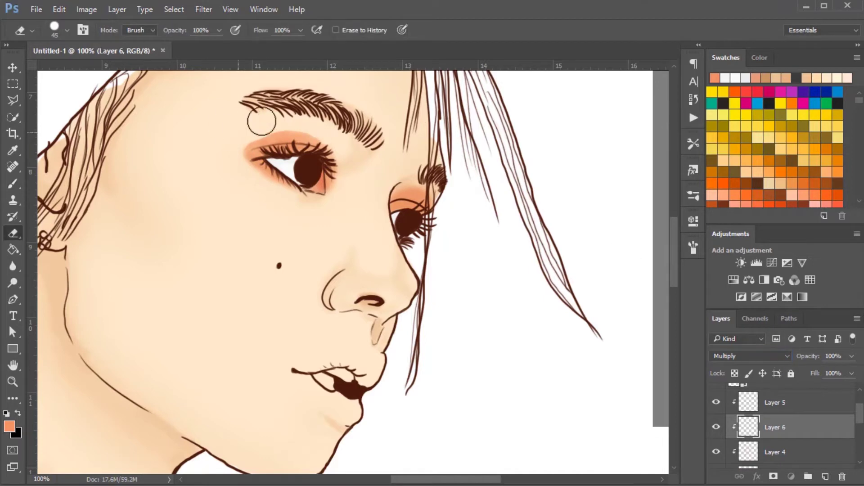
left_click_drag(315, 135, 239, 131)
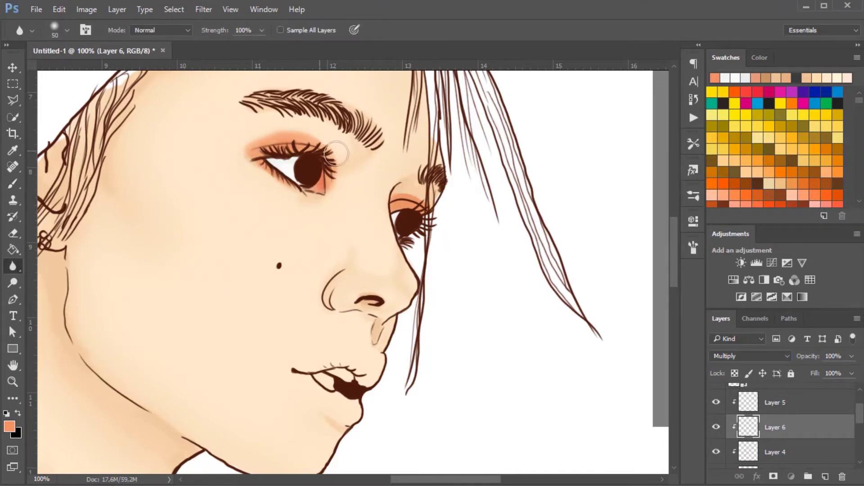
left_click(750, 356)
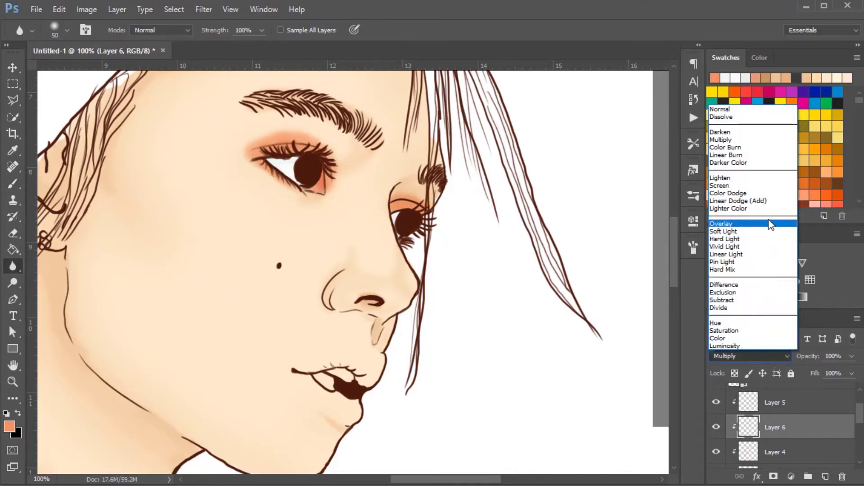
key("Escape")
left_click_drag(852, 356, 824, 373)
- Pick a salmon pink foreground, adjust Layer 6's fill, and set the brush to Multiply mode
left_click(774, 452)
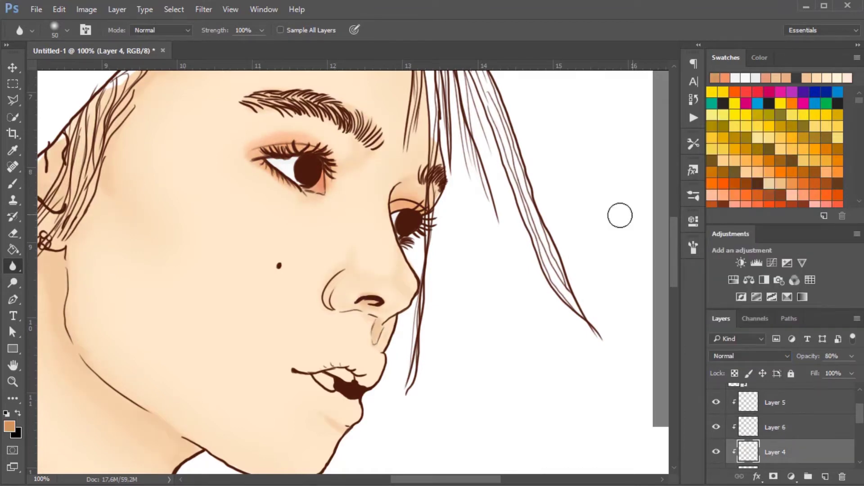
key("b")
left_click(9, 426)
left_click(468, 145)
left_click(691, 127)
left_click(760, 422)
left_click(852, 374)
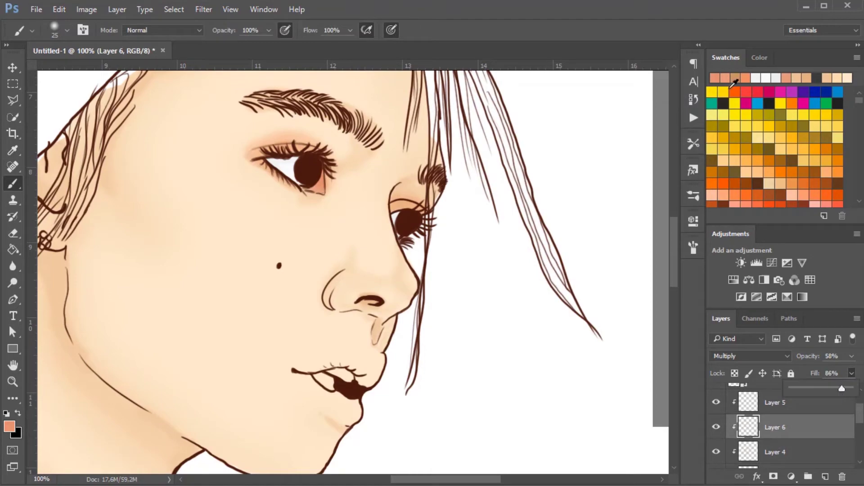
left_click(162, 30)
left_click(144, 75)
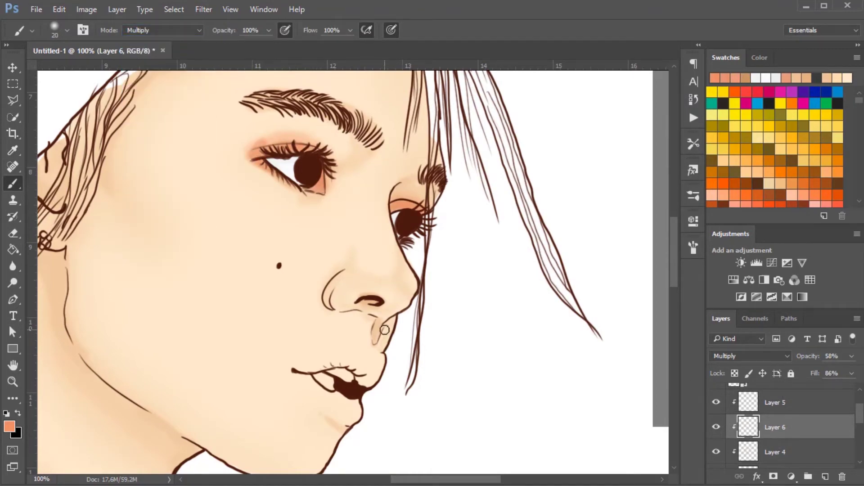
scroll(392, 324, "down", 3)
scroll(385, 330, "up", 2)
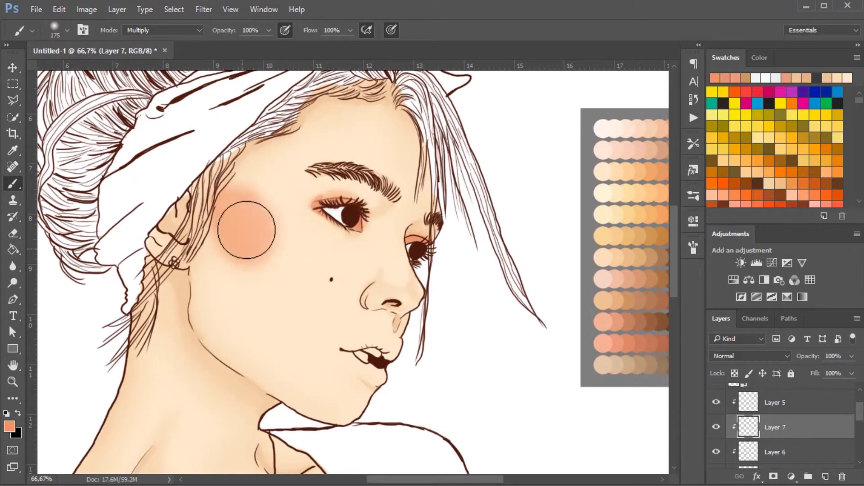
- Apply a Gaussian Blur to the pink cheek blush
left_click(203, 9)
left_click(225, 23)
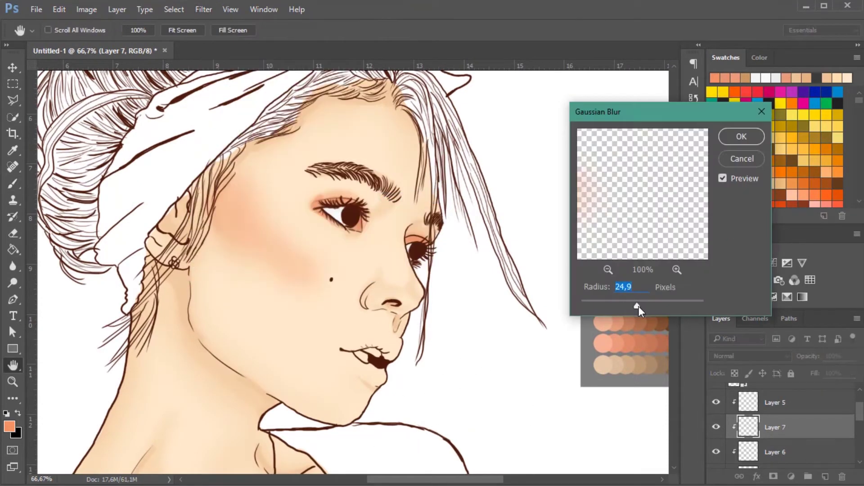
key("Return")
left_click(750, 356)
key("Escape")
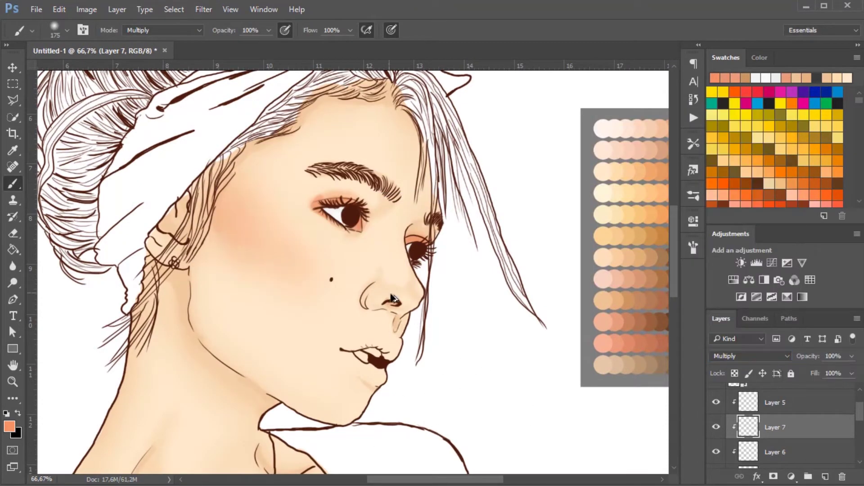
- Paint pink blush on the nose with a smaller brush, blur it, and adjust the blush opacity
key("bracketleft")
key("bracketleft")
mouse_move(383, 282)
left_mouse_down()
mouse_move(398, 270)
mouse_move(387, 284)
left_mouse_up()
left_click(203, 9)
left_click(226, 23)
left_click(739, 139)
left_click(852, 356)
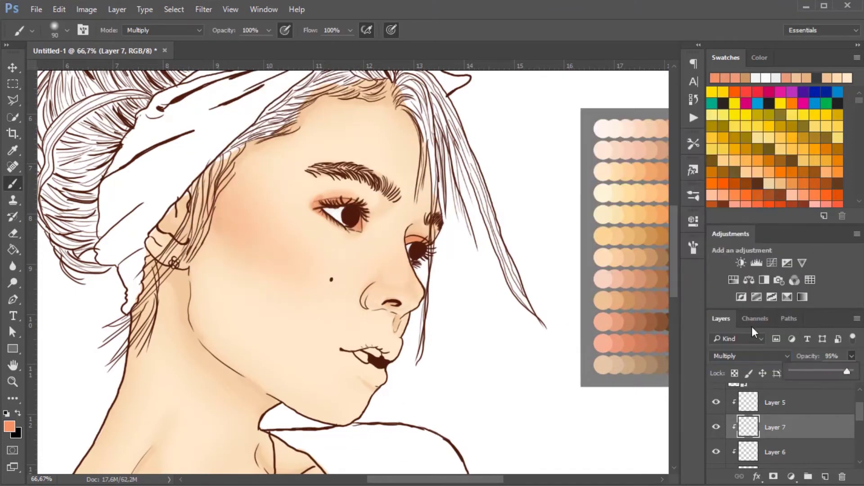
- Blur the eyeshadow on Layer 6 with a 13.9-pixel Gaussian Blur
left_click(775, 452)
key("ctrl+alt+f")
left_click_drag(624, 309, 633, 308)
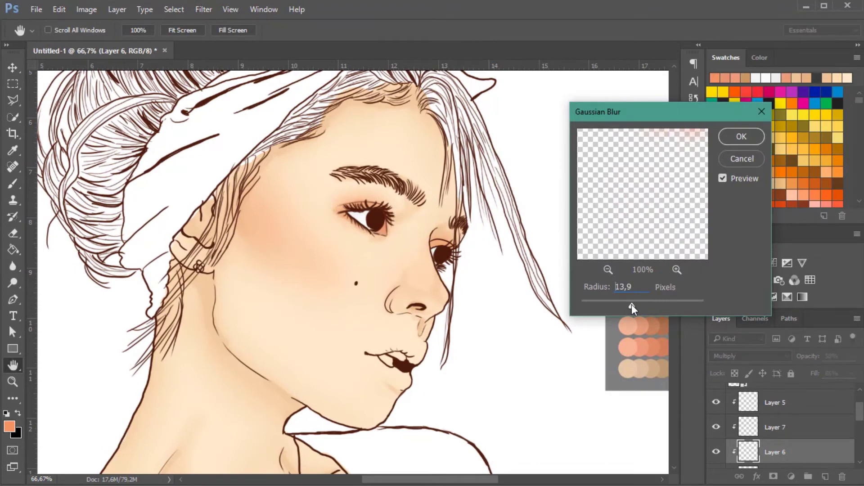
left_click(740, 136)
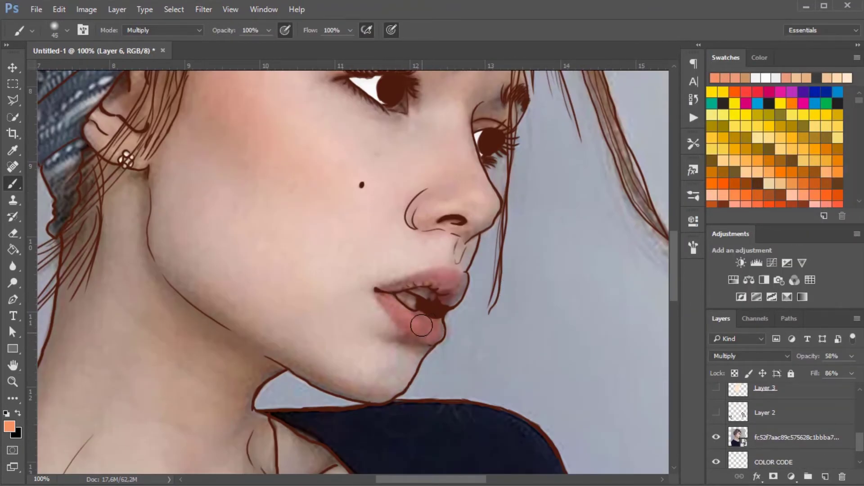
- Paint the lips a rosy tone in Multiply mode on a new layer
key("e")
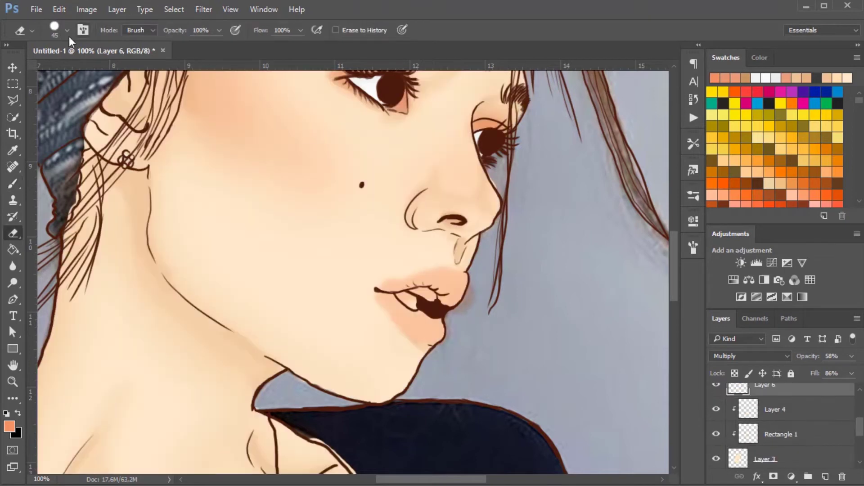
key("b")
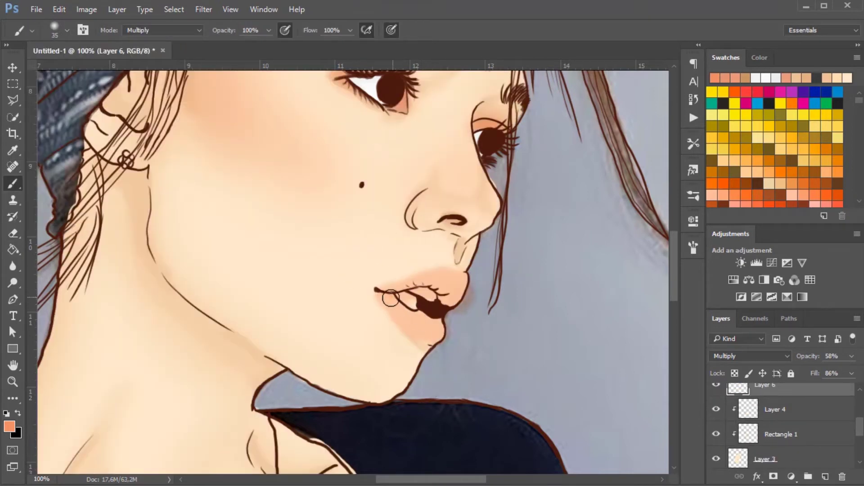
left_click(825, 477)
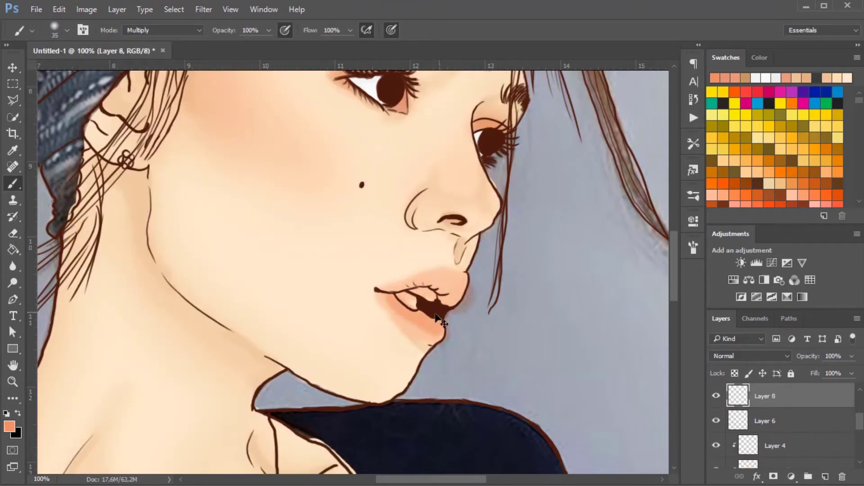
left_click_drag(436, 278, 451, 292)
- Clip the lip layer to Layer 6 and soften it with Gaussian Blur
left_click(203, 9)
left_click(421, 195)
key("Return")
left_click(770, 409, "alt")
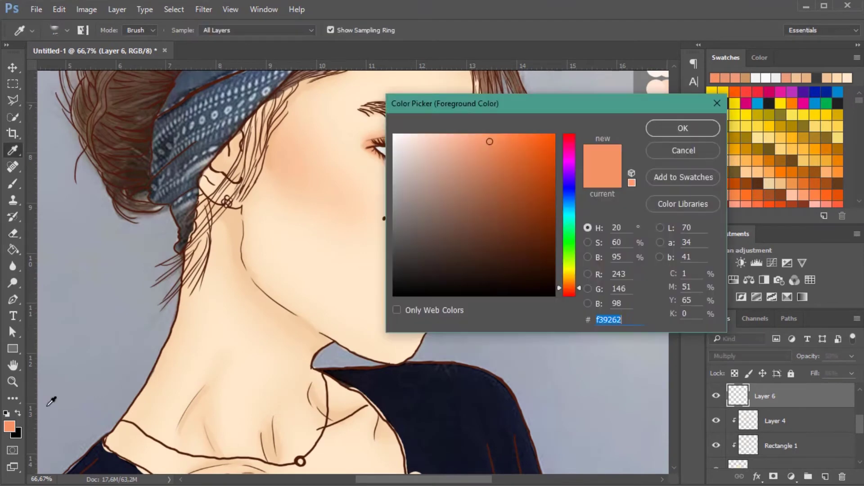
key("ctrl+z")
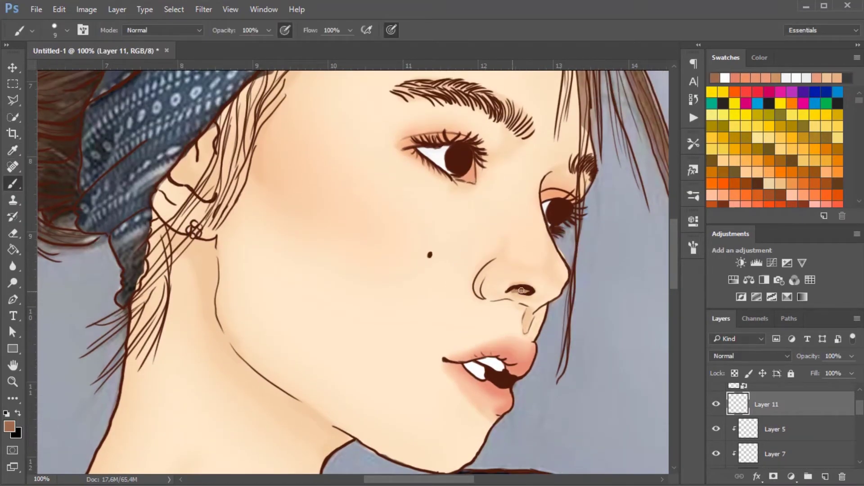
- Clip Layer 11 down, drop its opacity to 35%, and blur it 4.0 px
scroll(309, 71, "up", 2)
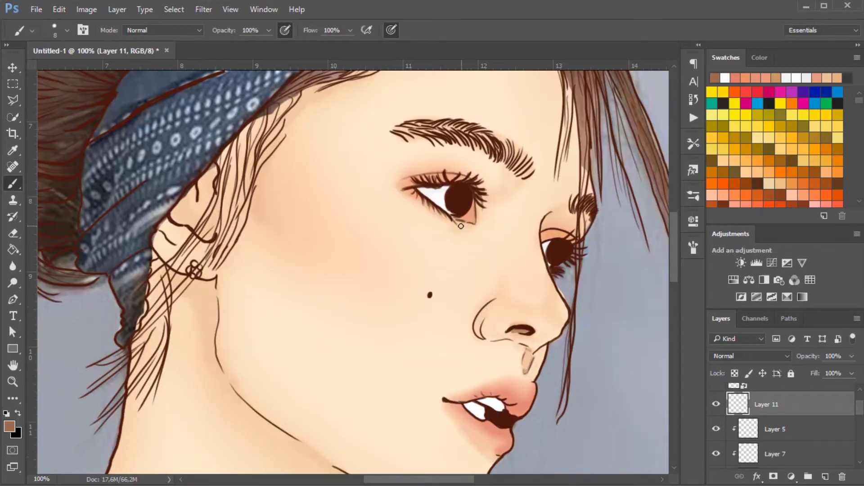
scroll(472, 344, "down", 5)
scroll(495, 225, "up", 2)
key("bracketright")
key("bracketright")
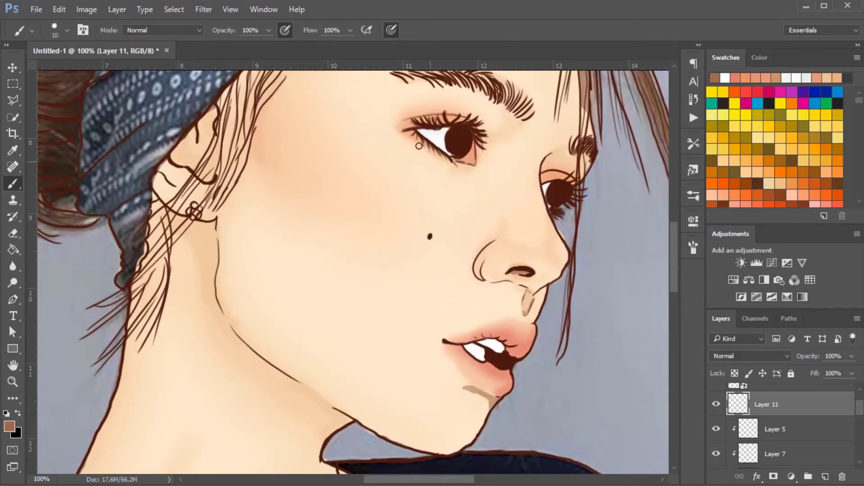
key("ctrl+bracketleft")
key("ctrl+bracketleft")
key("ctrl+bracketleft")
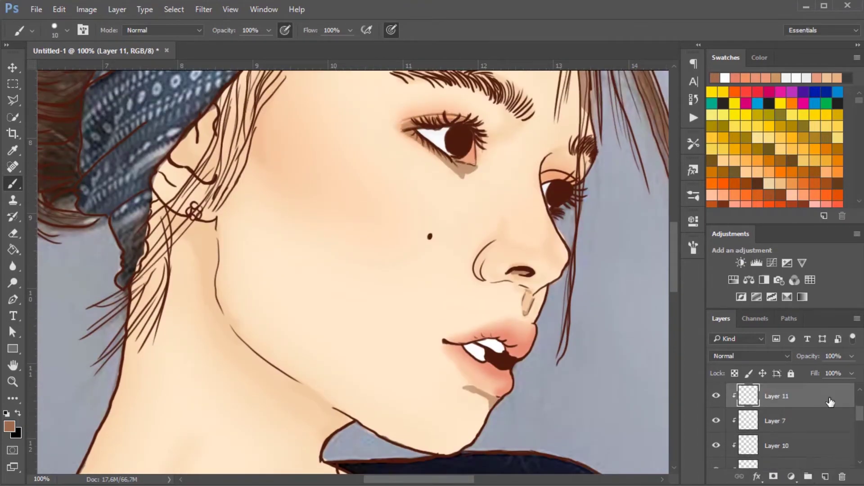
left_click_drag(852, 356, 814, 375)
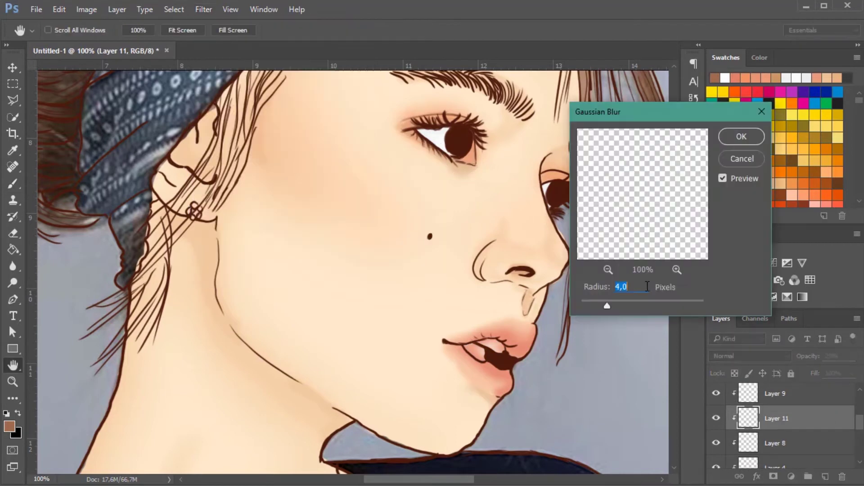
left_click(740, 137)
left_click(726, 77)
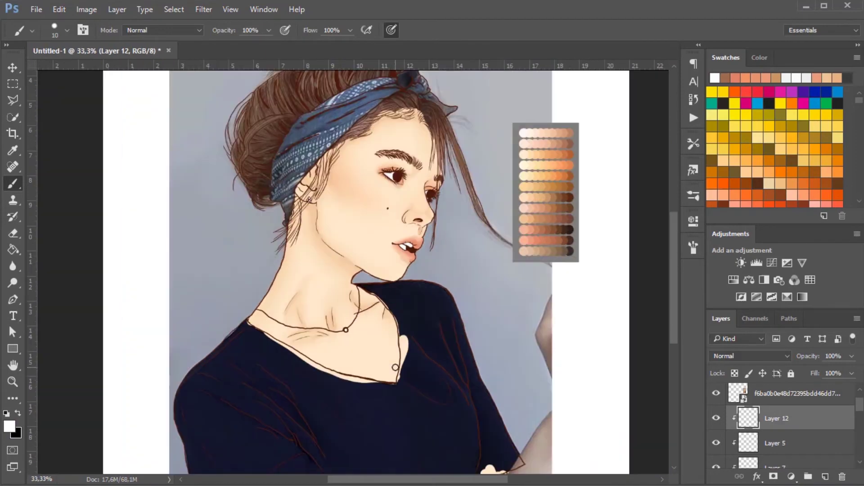
- Sample the shirt's blue-grey from the reference and outline the collar and neckline
key("i")
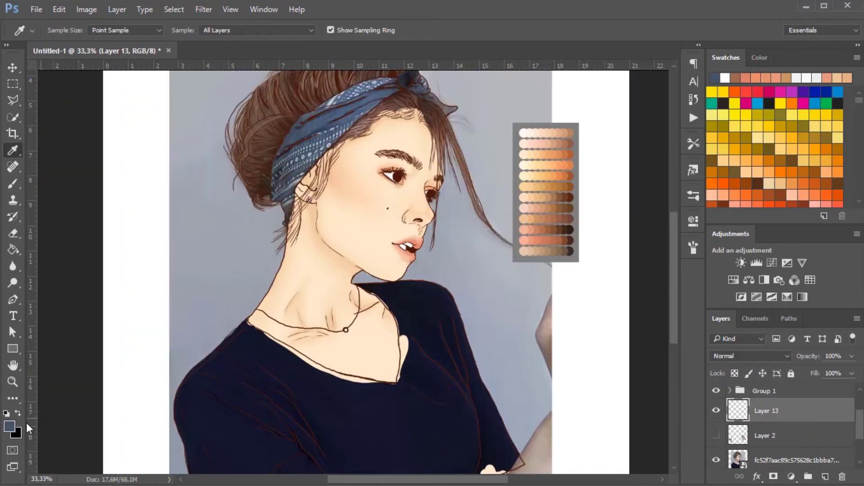
left_click(9, 426)
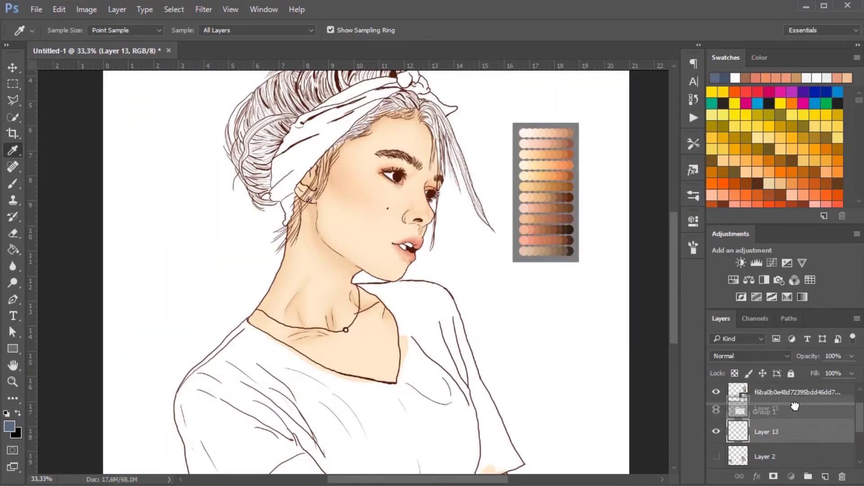
scroll(288, 289, "up", 1)
scroll(289, 357, "up", 1)
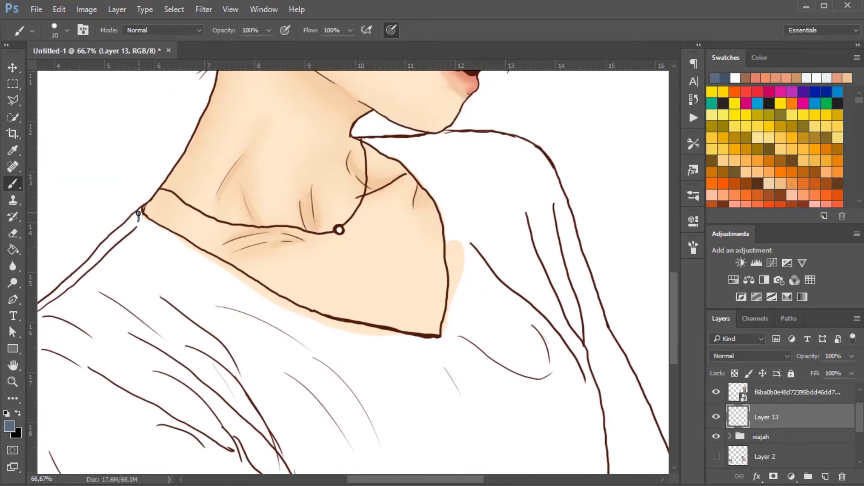
left_click_drag(153, 249, 440, 342)
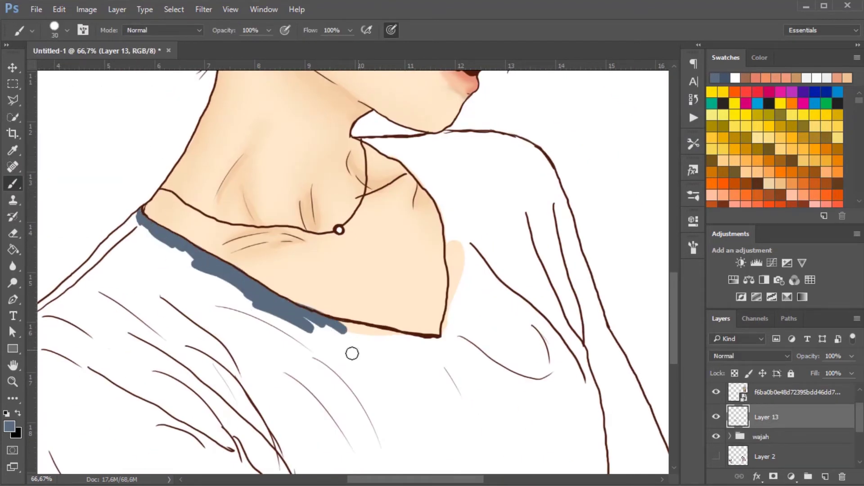
left_click_drag(415, 166, 445, 342)
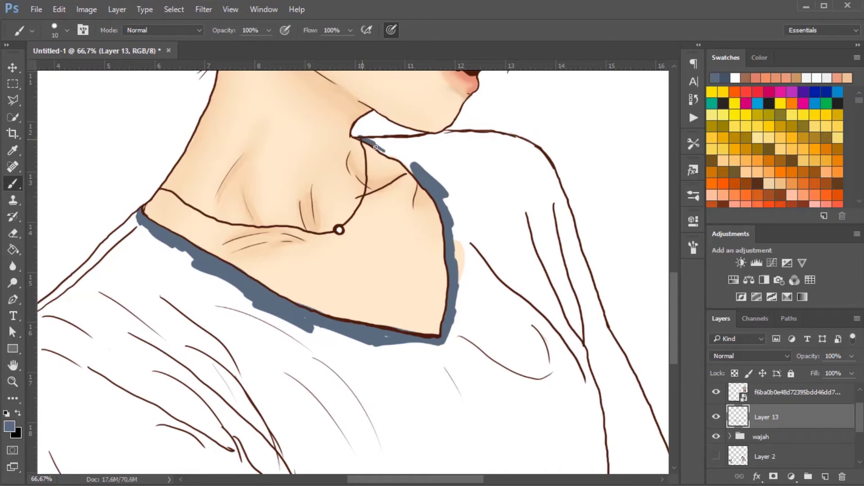
- Outline the line under the shoulder and the left shoulder edge in blue-grey
key("e")
key("b")
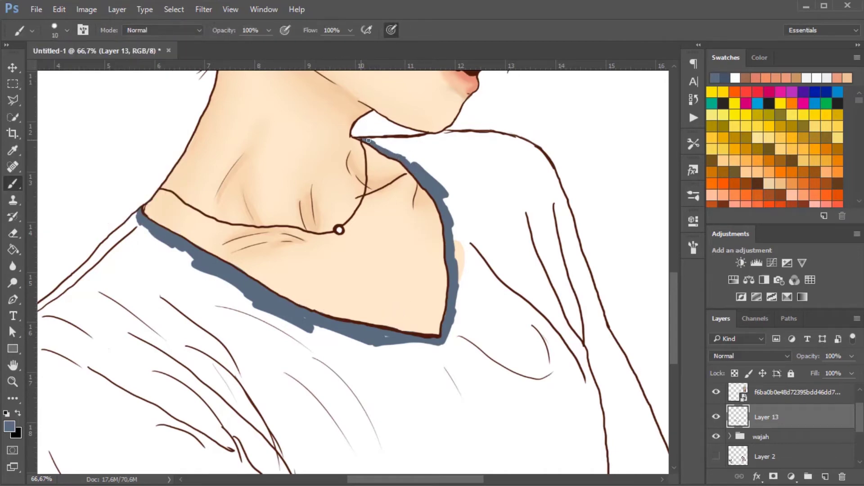
left_click_drag(380, 141, 432, 136)
mouse_move(136, 212)
left_mouse_down()
mouse_move(61, 292)
mouse_move(194, 225)
left_mouse_up()
left_click_drag(137, 303, 188, 225)
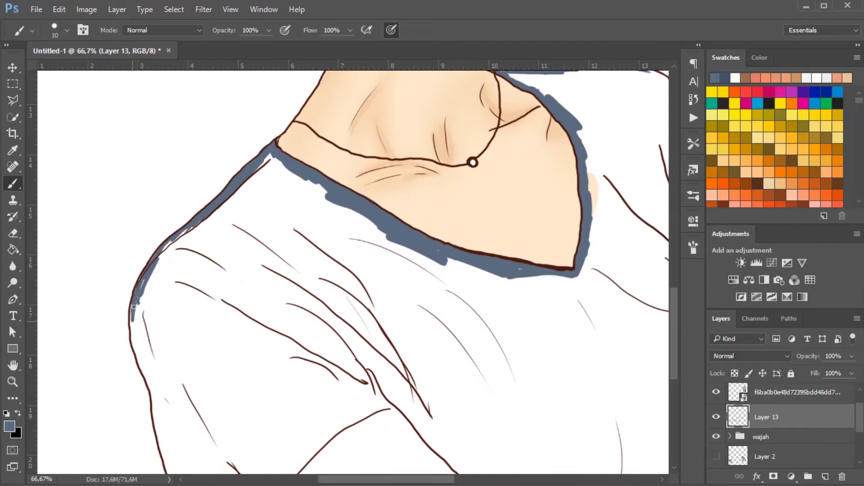
left_click_drag(147, 381, 153, 421)
scroll(153, 315, "down", 5)
mouse_move(160, 311)
left_mouse_down()
mouse_move(184, 389)
mouse_move(243, 384)
left_mouse_up()
- Paint blue-grey along the shirt's bottom edge and the sleeve edge with a larger brush
key("bracketright")
key("bracketright")
key("bracketright")
left_click_drag(190, 388, 630, 385)
key("F5")
key("F5")
key("ctrl+plus")
mouse_move(574, 401)
left_mouse_down()
mouse_move(573, 412)
mouse_move(649, 365)
left_mouse_up()
scroll(585, 383, "right", 5)
left_click_drag(464, 378, 565, 326)
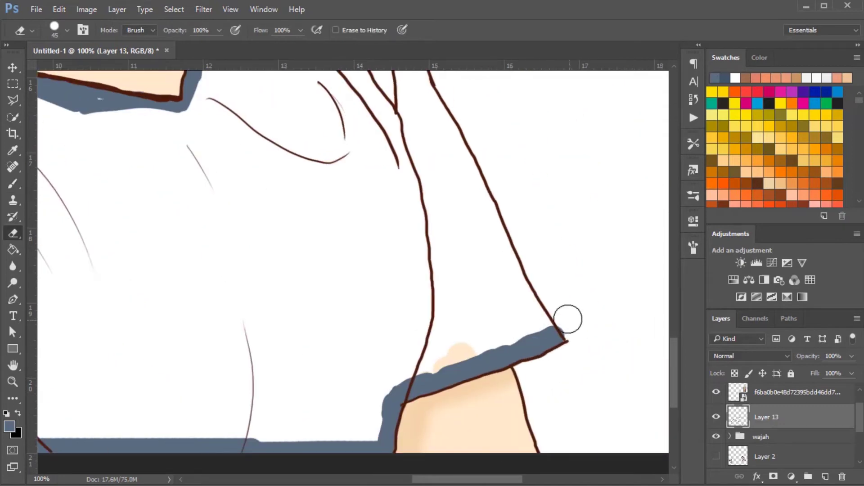
scroll(584, 323, "up", 5)
- Close remaining outline gaps and fill the shirt body with blue-grey using the Paint Bucket
key("e")
key("b")
left_click_drag(288, 157, 396, 366)
scroll(396, 367, "down", 5)
mouse_move(396, 108)
left_mouse_down()
mouse_move(509, 360)
mouse_move(547, 424)
left_mouse_up()
key("g")
left_click(106, 216)
key("b")
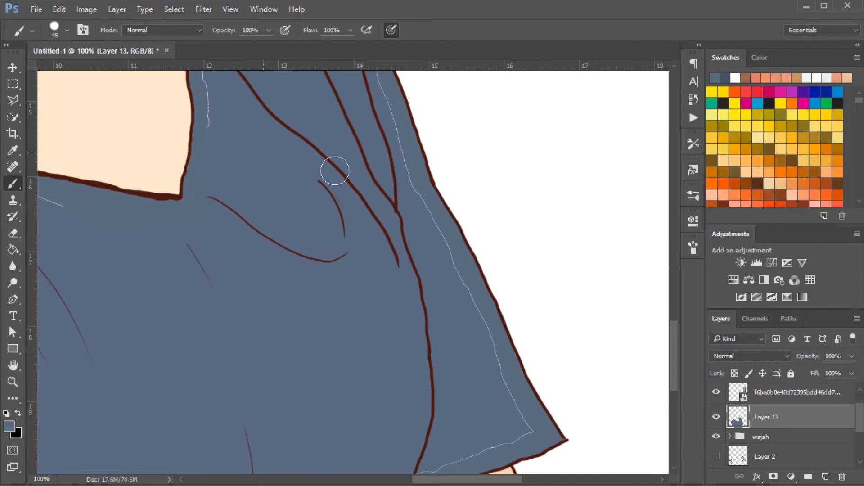
scroll(208, 301, "up", 5)
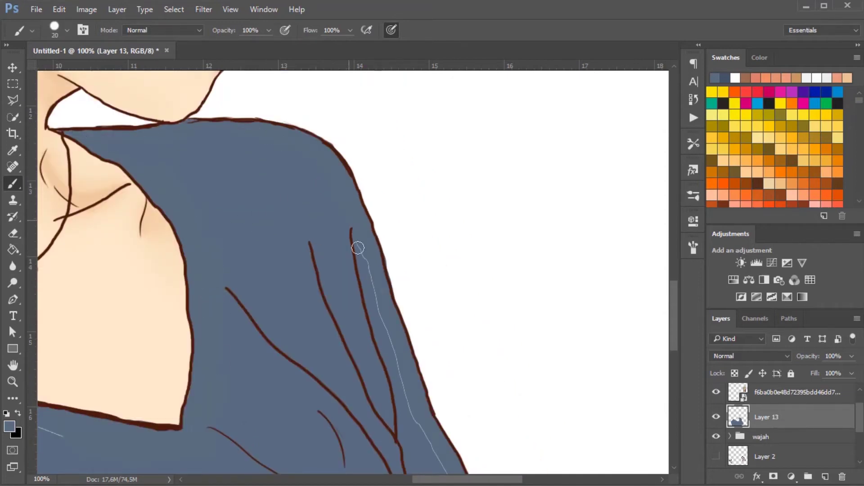
left_click_drag(344, 210, 446, 470)
scroll(420, 154, "down", 5)
- Flood-fill the remaining shirt areas and zoom out to view the whole shirt
key("g")
scroll(451, 466, "left", 5)
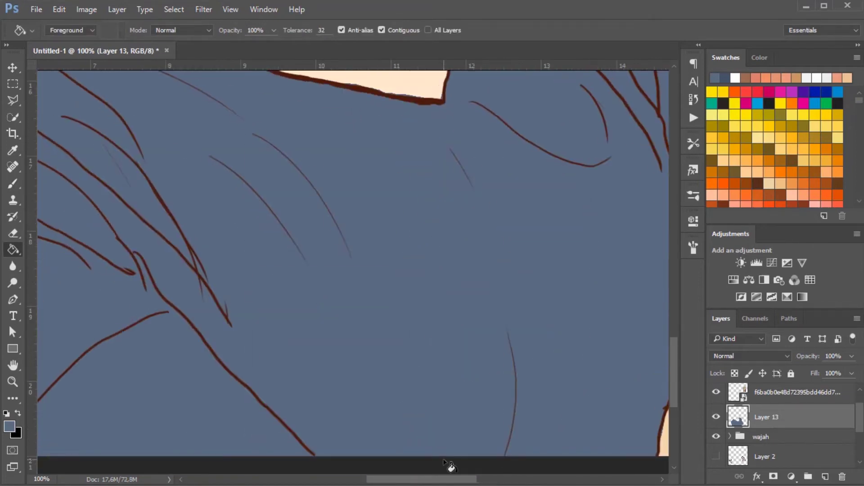
key("ctrl+minus")
key("ctrl+minus")
key("ctrl+minus")
left_click(9, 425)
key("Escape")
key("b")
scroll(215, 332, "down", 1)
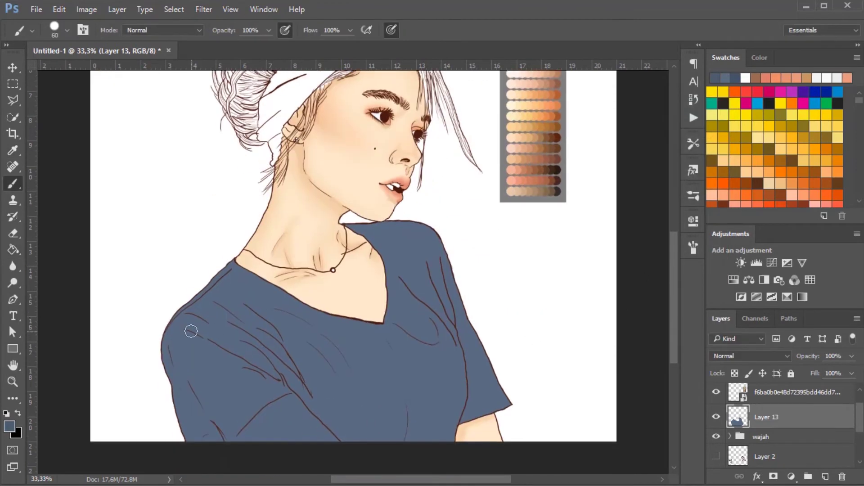
- Brush a lighter highlight down the left sleeve on a layer clipped to the shirt colour
key("bracketleft")
key("ctrl+shift+alt+n")
key("ctrl+alt+g")
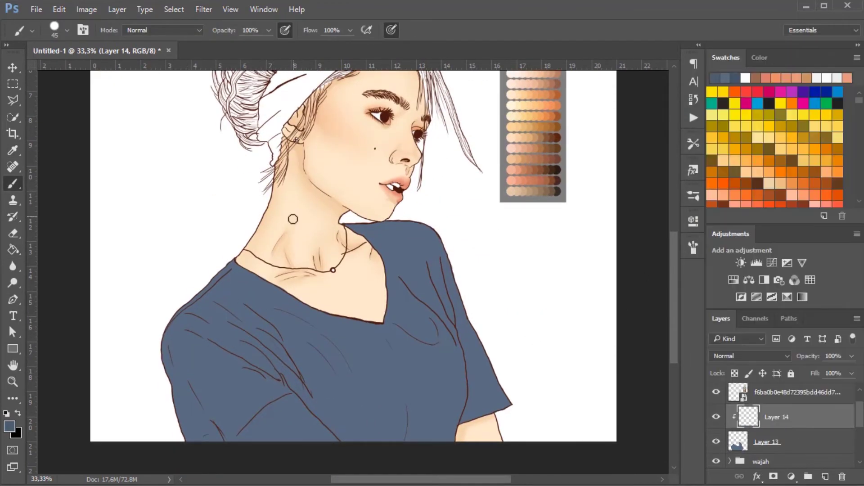
left_click_drag(175, 350, 196, 437)
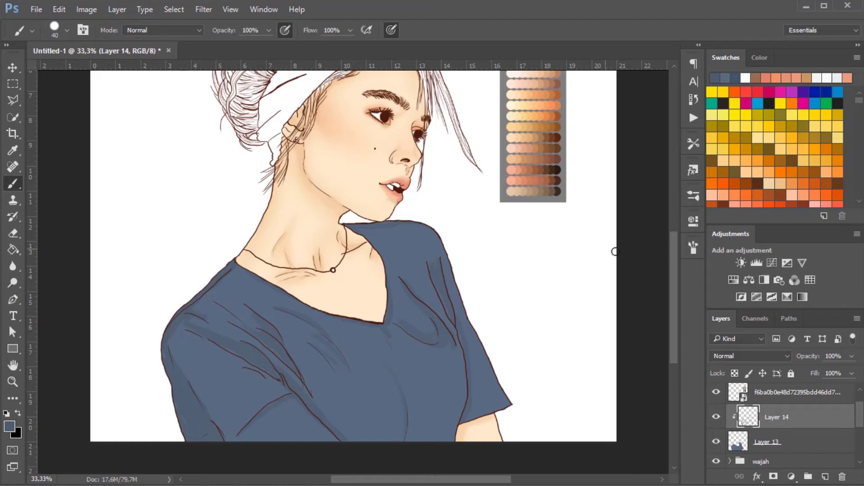
scroll(615, 252, "up", 5)
left_click(9, 425)
- Group the shirt layers and start outlining the headband's lower edge in blue on a new layer
left_click(683, 128)
key("ctrl+g")
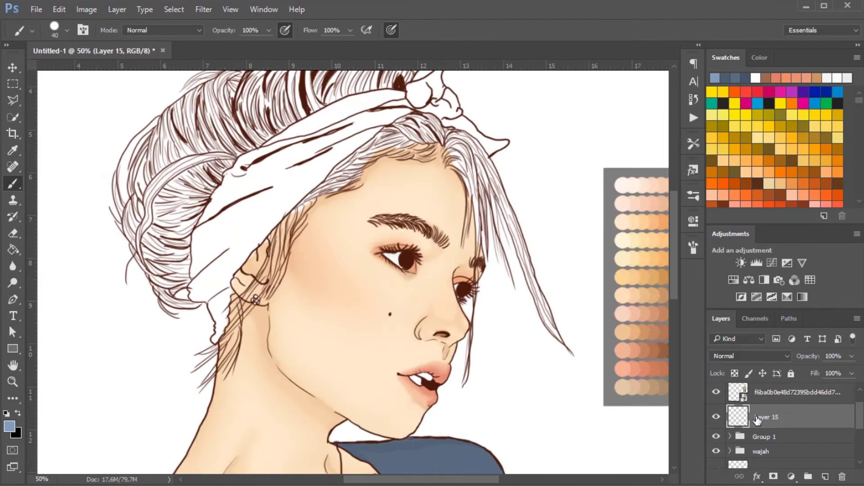
key("ctrl+plus")
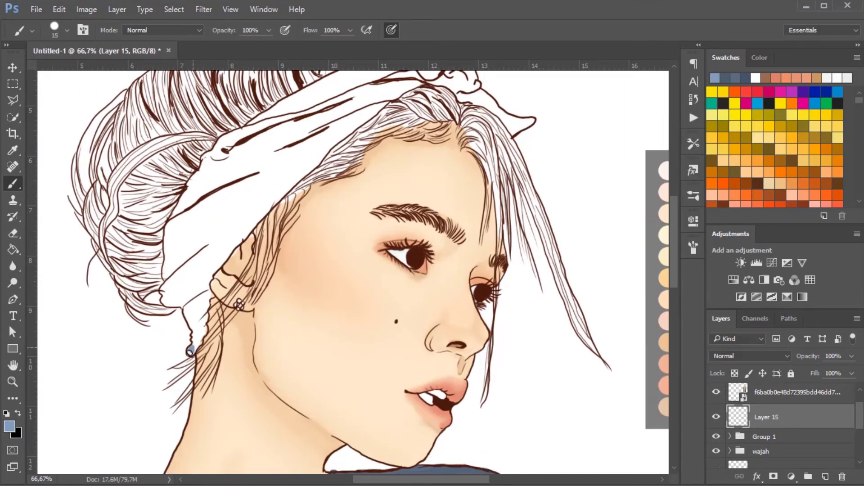
left_click_drag(198, 326, 203, 276)
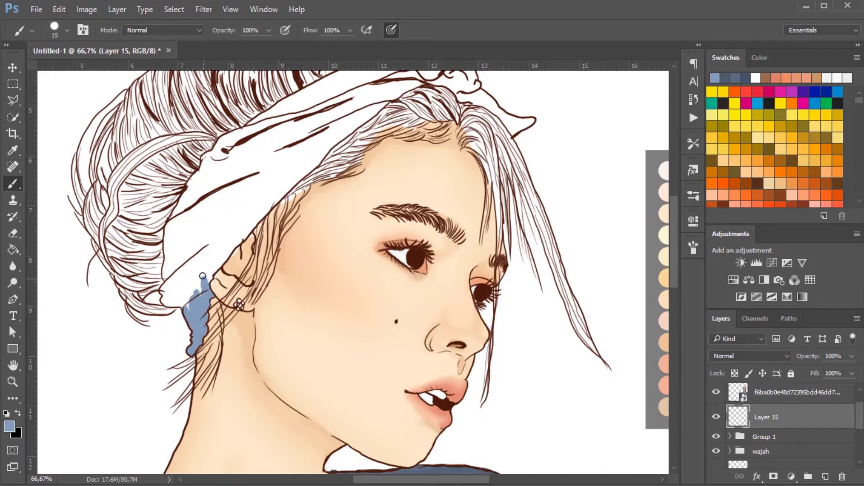
left_click_drag(177, 303, 171, 289)
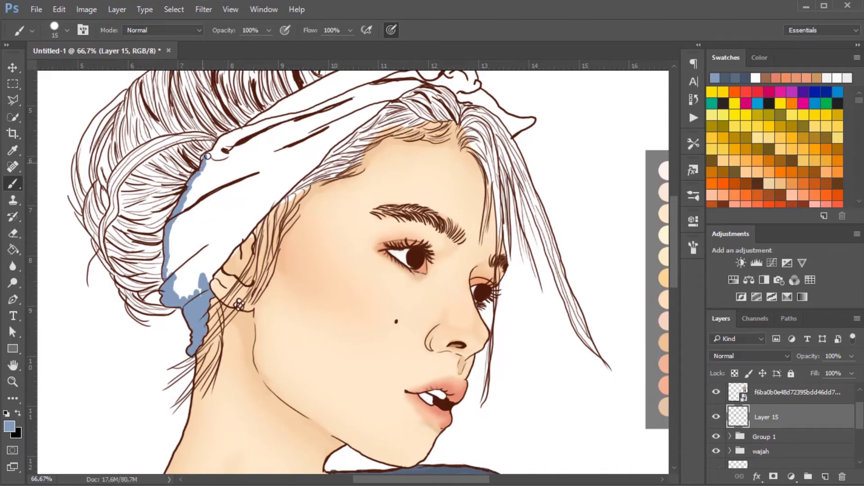
- Paint blue along the headband's top edge and bow, then bucket-fill the headband and knot
scroll(554, 224, "up", 3)
mouse_move(252, 208)
left_mouse_down()
mouse_move(436, 133)
mouse_move(474, 104)
left_mouse_up()
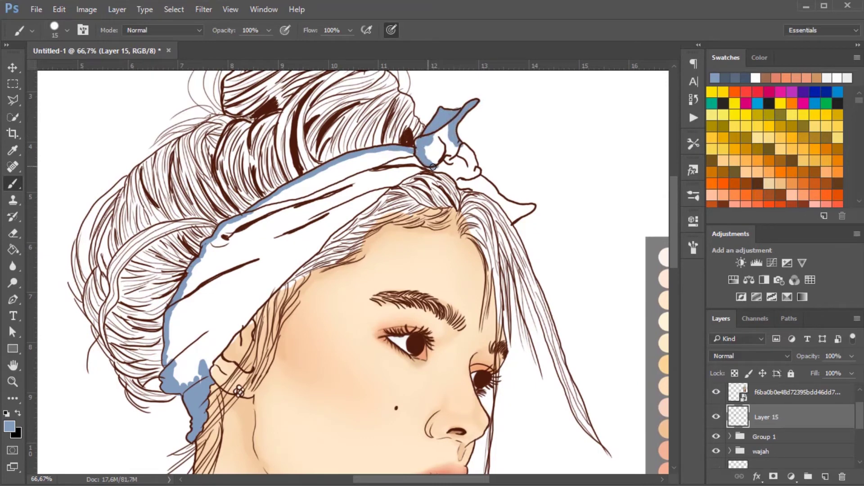
left_click_drag(531, 208, 427, 164)
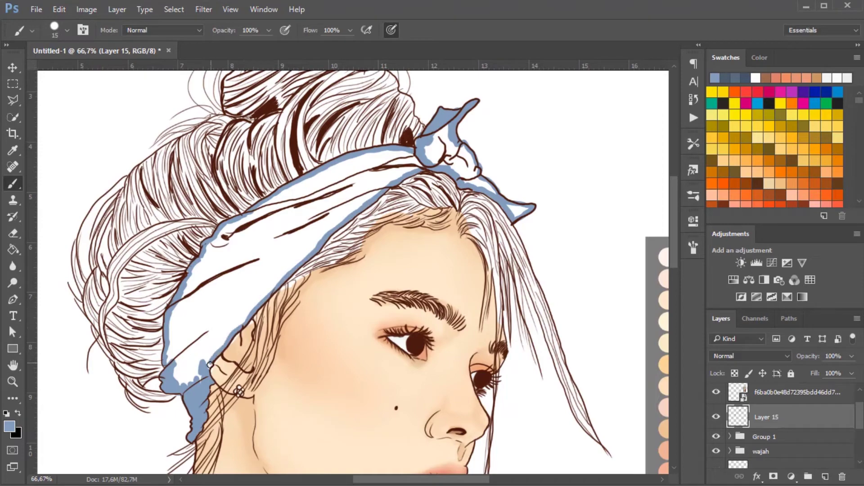
key("g")
left_click(203, 351)
left_click(450, 148)
- Erase blue spills and add a new layer clipped to the headband colour
key("e")
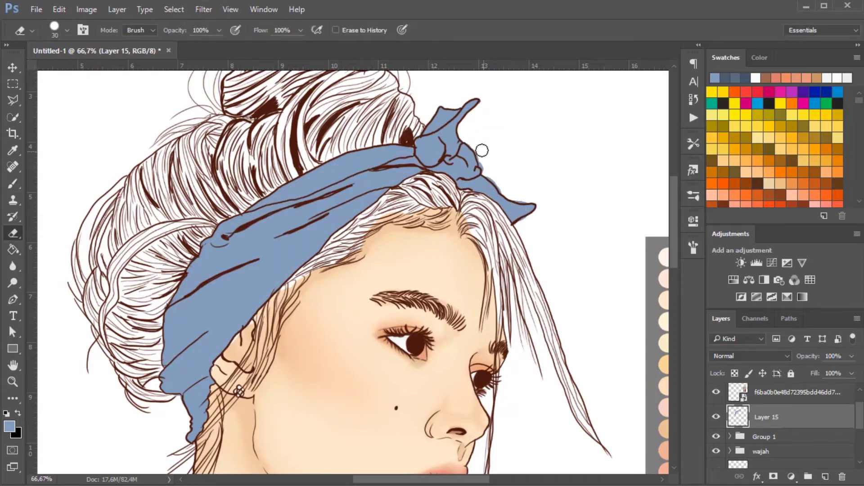
key("b")
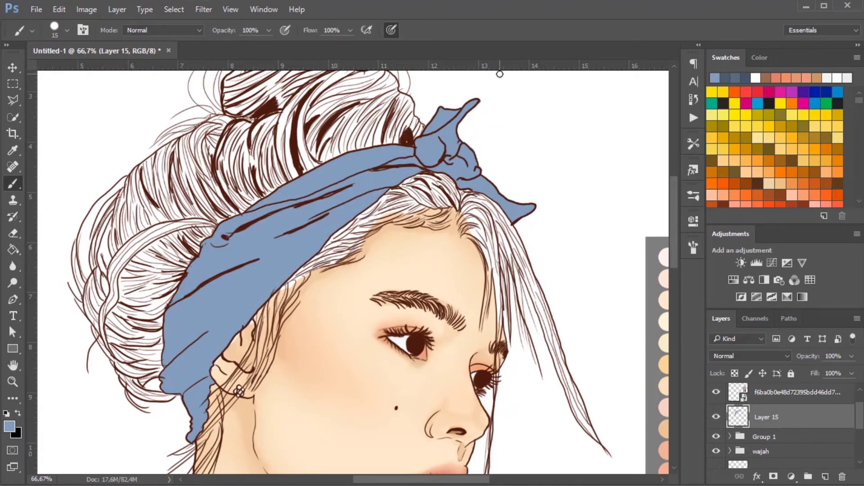
left_click(826, 477)
right_click(774, 417)
left_click(756, 232)
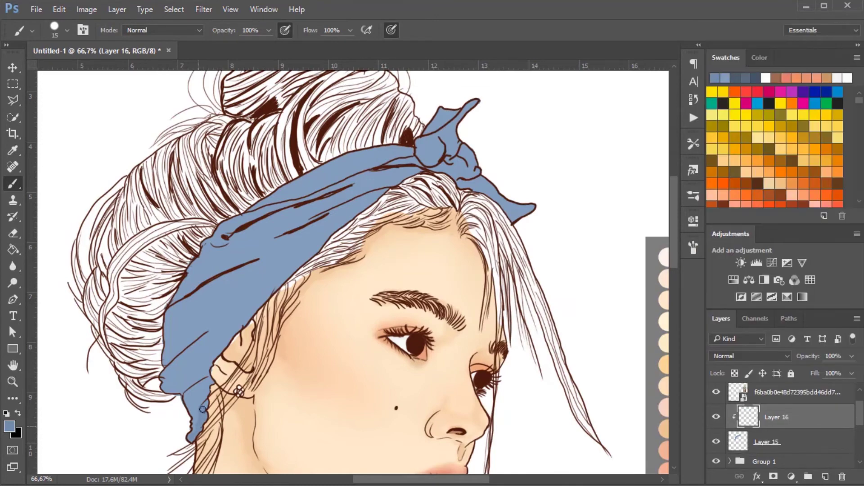
- Shade the upper headband darker blue, save the blue as a swatch, and sample hair brown
left_click_drag(226, 239, 372, 192)
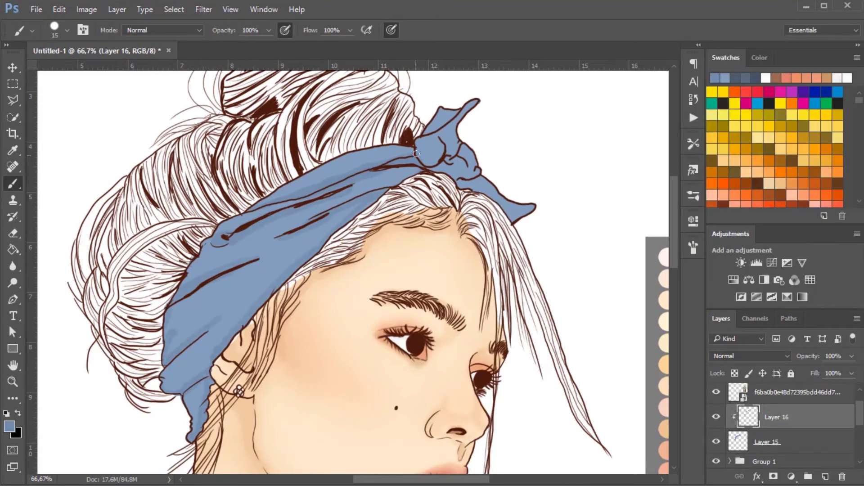
left_click(9, 426)
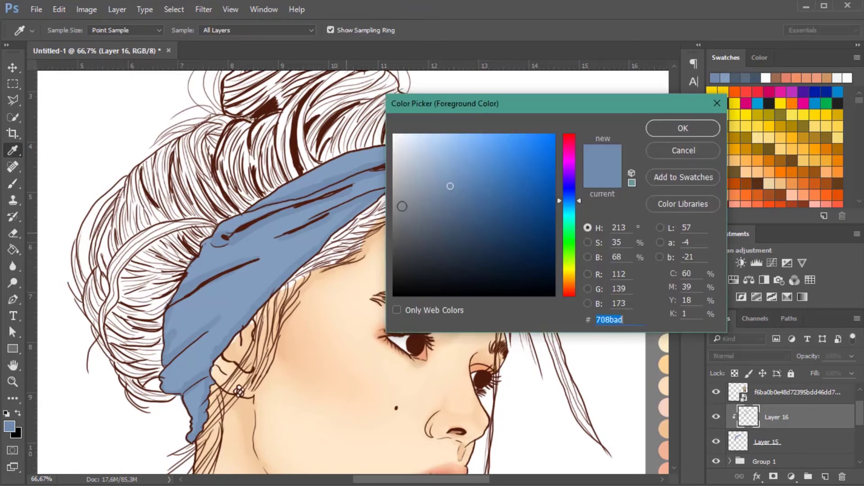
left_click(685, 170)
left_click(679, 128)
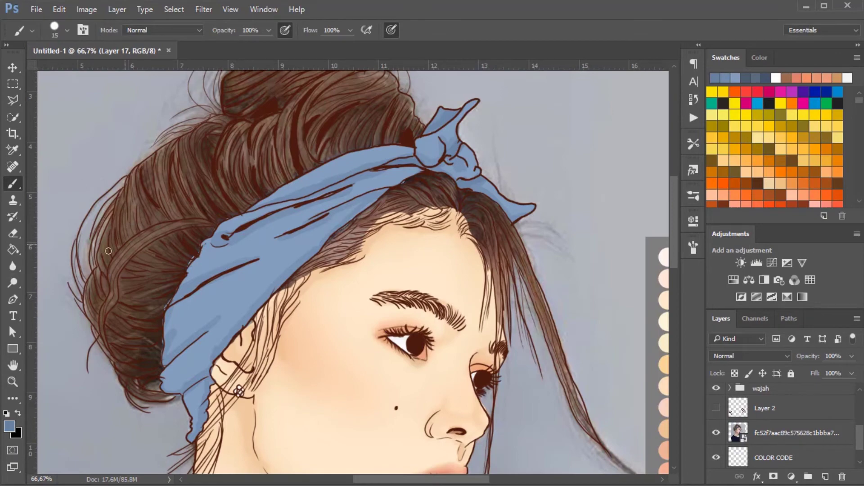
left_click(175, 204)
left_click(716, 433)
- Paint broad brown shading over the hair bun with an enlarged brush
key("b")
scroll(312, 131, "up", 3)
left_click_drag(252, 162, 311, 131)
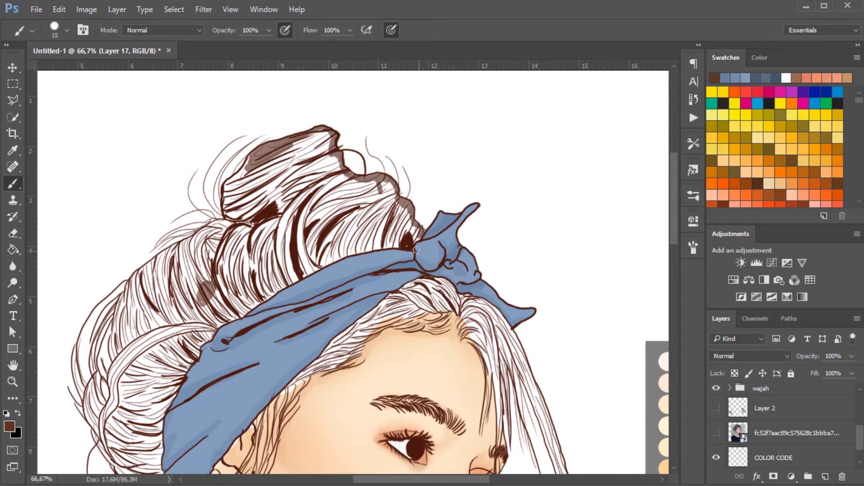
left_click_drag(378, 230, 405, 246)
key("bracketright")
key("bracketright")
key("bracketright")
mouse_move(253, 155)
left_mouse_down()
mouse_move(233, 210)
mouse_move(279, 234)
mouse_move(315, 189)
mouse_move(388, 220)
mouse_move(224, 230)
mouse_move(133, 293)
mouse_move(117, 360)
mouse_move(193, 264)
mouse_move(117, 406)
mouse_move(135, 464)
left_mouse_up()
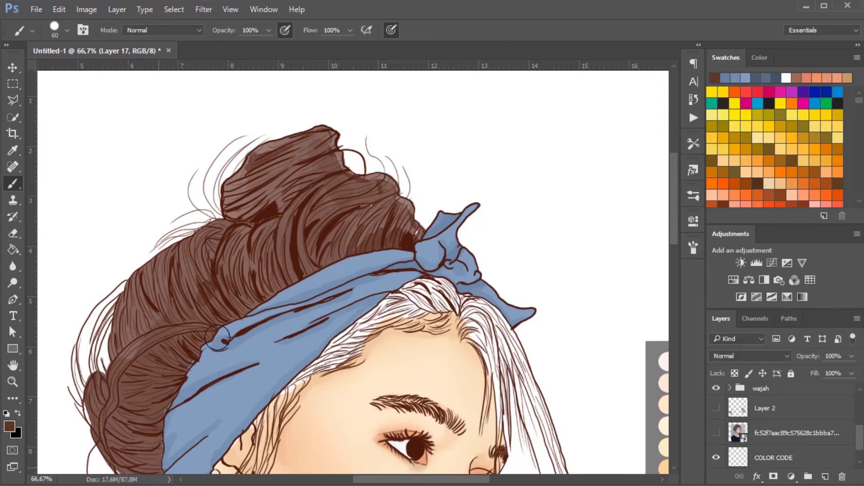
scroll(135, 450, "down", 3)
left_click_drag(121, 396, 168, 422)
- With a smaller brush, darken the lower-left hair, the top and left side of the bun
key("[")
left_click_drag(158, 338, 153, 392)
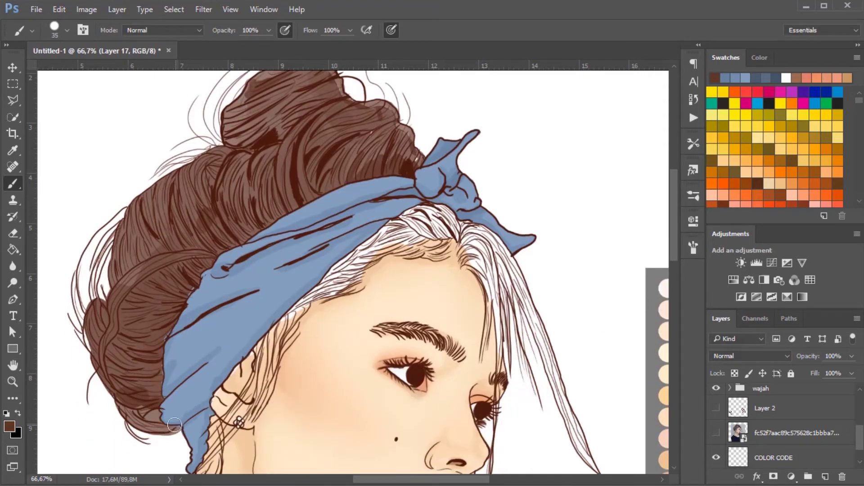
mouse_move(307, 173)
left_mouse_down()
mouse_move(387, 129)
mouse_move(324, 99)
left_mouse_up()
left_click_drag(286, 133, 318, 104)
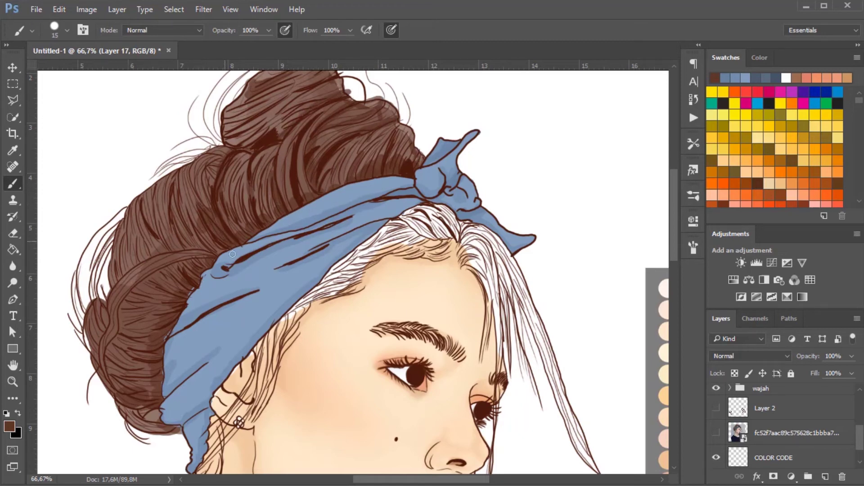
mouse_move(177, 172)
left_mouse_down()
mouse_move(180, 243)
mouse_move(110, 356)
left_mouse_up()
left_click_drag(112, 297, 105, 249)
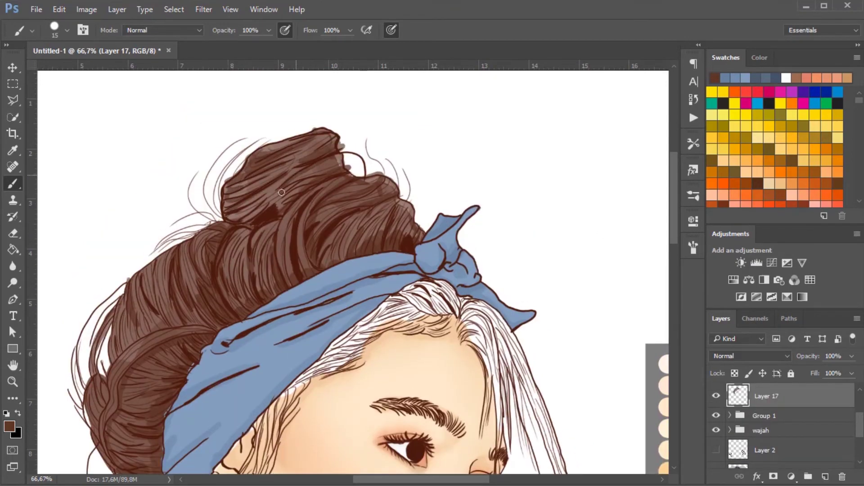
- Erase stray brown edges and touch up the hair with the brush
scroll(585, 247, "down", 2)
key("e")
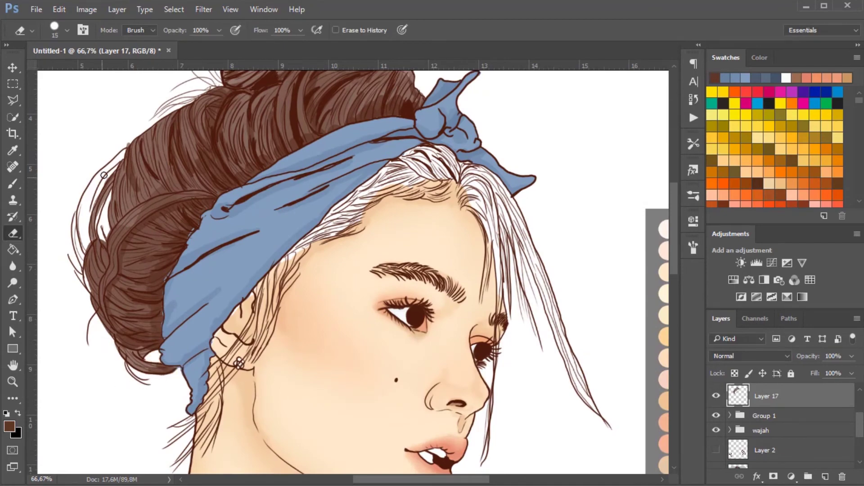
scroll(657, 262, "up", 3)
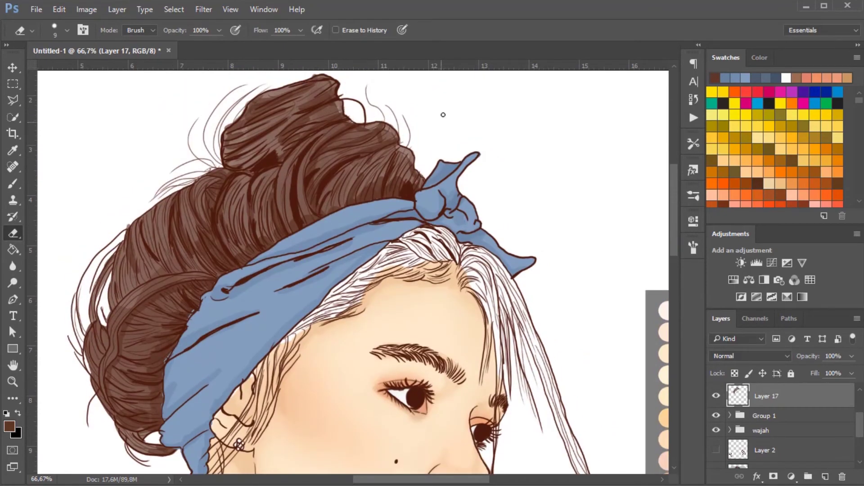
scroll(443, 115, "down", 2)
key("b")
mouse_move(307, 254)
left_mouse_down()
mouse_move(259, 302)
mouse_move(273, 343)
left_mouse_up()
- Shade the hair below the ear and down behind the neck in brown
left_click_drag(278, 283, 250, 373)
mouse_move(263, 309)
left_mouse_down()
mouse_move(252, 347)
mouse_move(193, 446)
left_mouse_up()
left_click_drag(265, 353, 202, 455)
left_click_drag(220, 410, 179, 436)
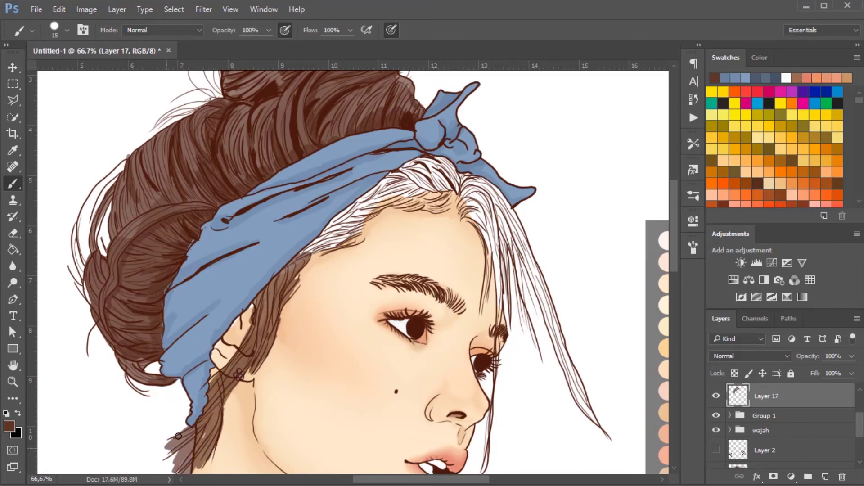
- Paint brown along the forehead hairline and the white strands under the headband
left_click_drag(336, 227, 301, 255)
left_click_drag(369, 218, 310, 255)
left_click_drag(410, 191, 337, 238)
left_click_drag(398, 173, 352, 211)
mouse_move(342, 216)
left_mouse_down()
mouse_move(409, 180)
mouse_move(390, 208)
left_mouse_up()
left_click_drag(450, 185, 394, 211)
mouse_move(463, 159)
left_mouse_down()
mouse_move(430, 193)
mouse_move(398, 186)
left_mouse_up()
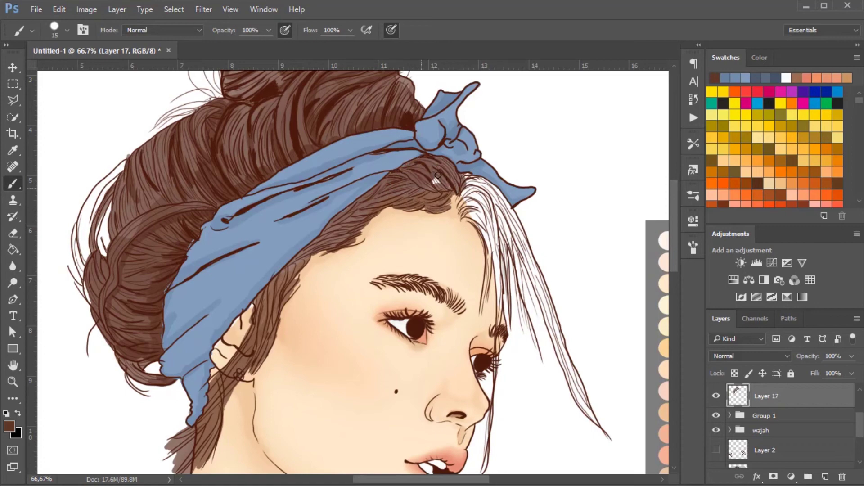
- Colour the long white hair strands over the face brown
left_click_drag(674, 223, 674, 233)
mouse_move(468, 146)
left_mouse_down()
mouse_move(488, 189)
mouse_move(495, 270)
left_mouse_up()
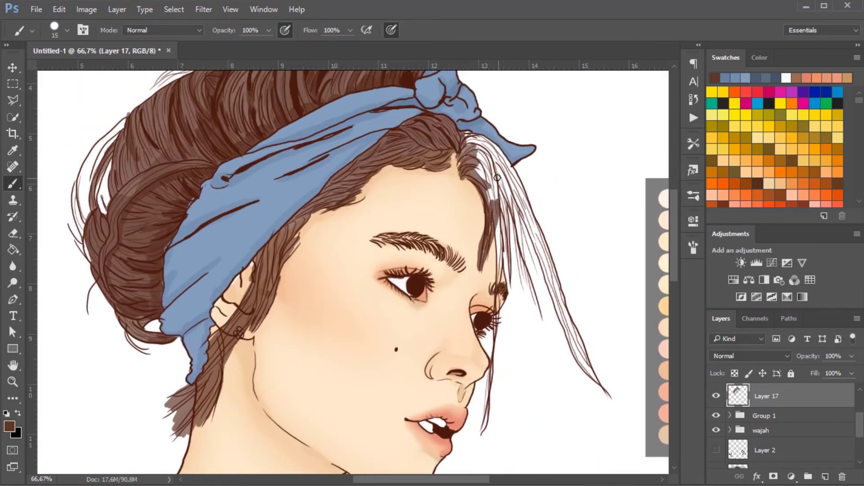
mouse_move(466, 135)
left_mouse_down()
mouse_move(505, 167)
mouse_move(508, 254)
left_mouse_up()
left_click_drag(500, 211, 489, 380)
left_click_drag(477, 145, 486, 432)
mouse_move(498, 216)
left_mouse_down()
mouse_move(465, 164)
mouse_move(563, 302)
mouse_move(605, 389)
left_mouse_up()
left_click_drag(498, 155, 578, 331)
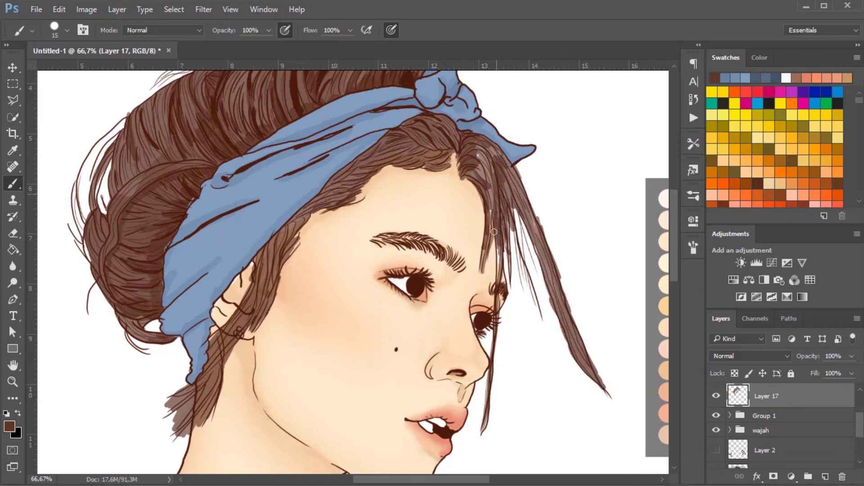
left_click_drag(493, 214, 495, 284)
- Undo the last strokes and recover the long hair strands fully with brown
key("ctrl+alt+z")
key("ctrl+alt+z")
key("ctrl+alt+z")
key("ctrl+alt+z")
key("ctrl+alt+z")
left_click_drag(464, 142, 491, 376)
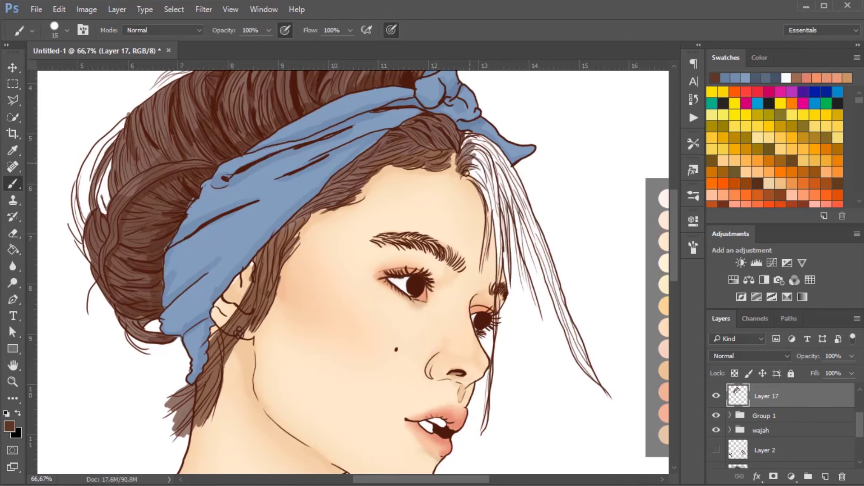
left_click_drag(505, 191, 511, 288)
left_click_drag(497, 171, 562, 315)
left_click_drag(556, 277, 606, 385)
mouse_move(527, 207)
left_mouse_down()
mouse_move(469, 132)
mouse_move(502, 205)
left_mouse_up()
- Darken the strands near the parting, temple, under the headband and along the neck
left_click_drag(473, 160, 488, 220)
left_click_drag(486, 189, 463, 162)
left_click_drag(503, 269, 497, 160)
left_click_drag(424, 137, 456, 148)
left_click_drag(347, 181, 355, 149)
mouse_move(220, 335)
left_mouse_down()
mouse_move(187, 416)
mouse_move(204, 402)
left_mouse_up()
- Erase excess dark hair near the neck and right temple, then zoom out
key("e")
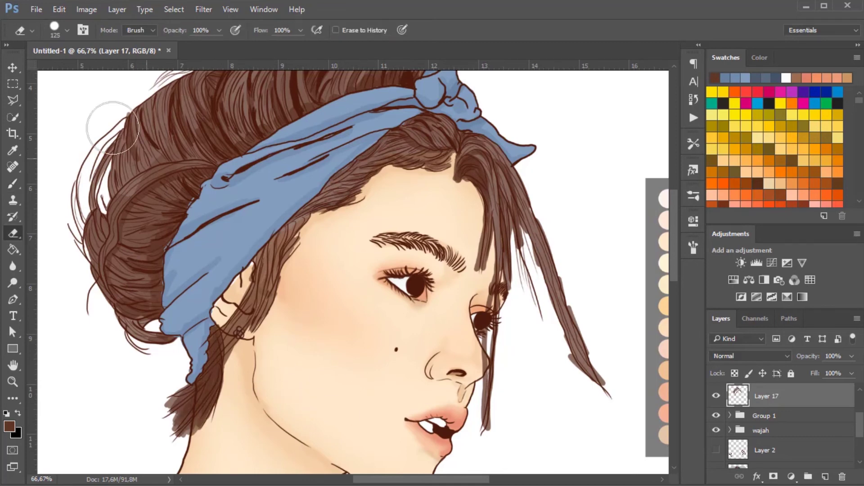
left_click_drag(222, 440, 173, 398)
mouse_move(425, 174)
left_mouse_down()
mouse_move(475, 259)
mouse_move(486, 432)
left_mouse_up()
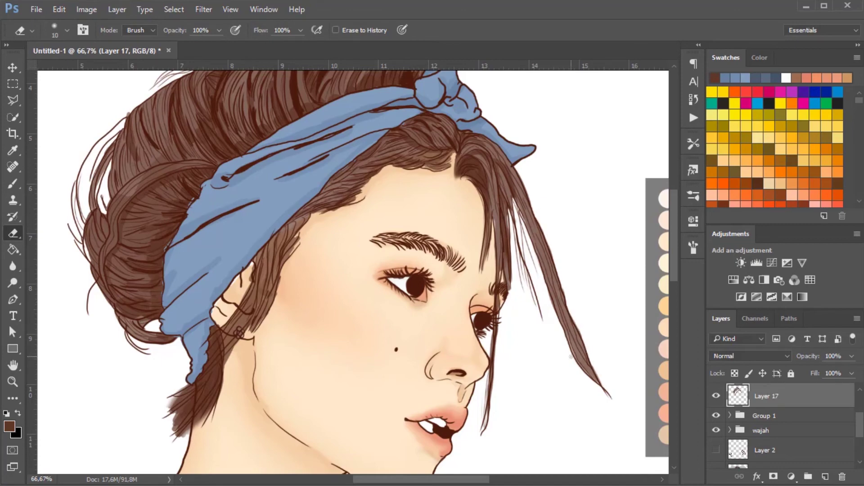
key("ctrl+minus")
key("ctrl+minus")
- Expand the wajah face group and browse through its layers
left_click(730, 430)
left_click(761, 430)
scroll(765, 433, "down", 3)
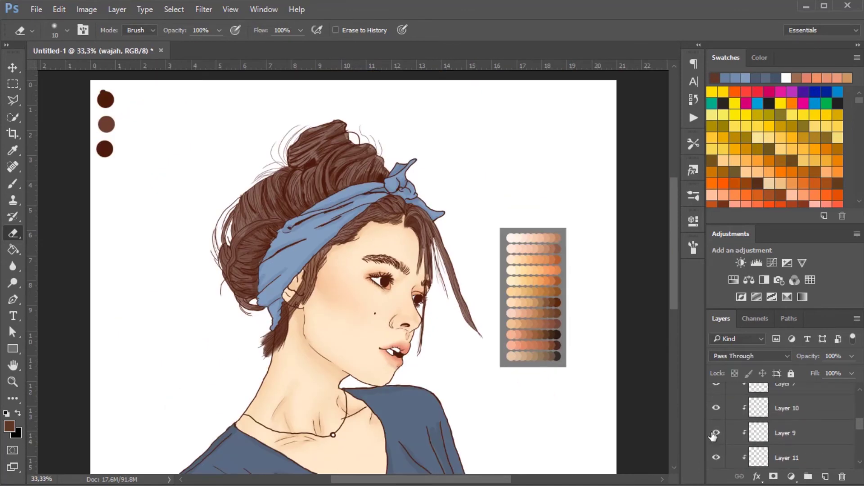
left_click(792, 434)
scroll(788, 427, "down", 2)
left_click(750, 355)
left_click(789, 400)
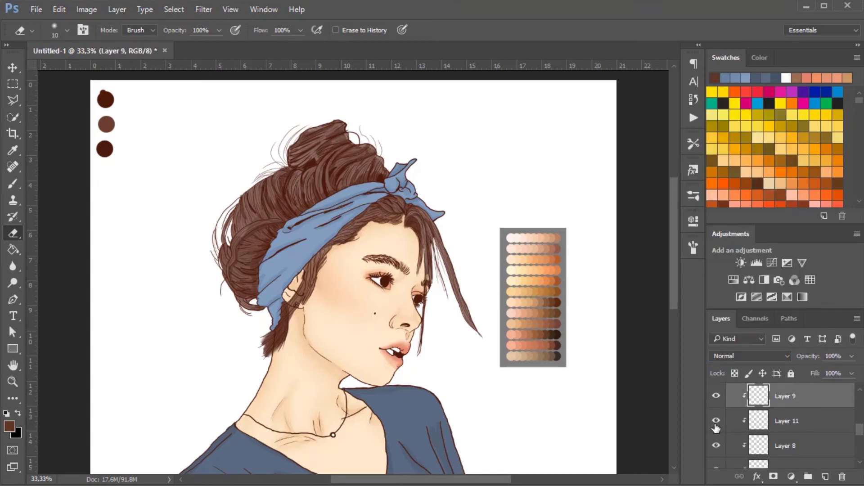
scroll(788, 406, "down", 3)
- Hide the COLOR CODE swatches, scale Group 3 up to fill the canvas, and add a new layer
left_click(717, 405)
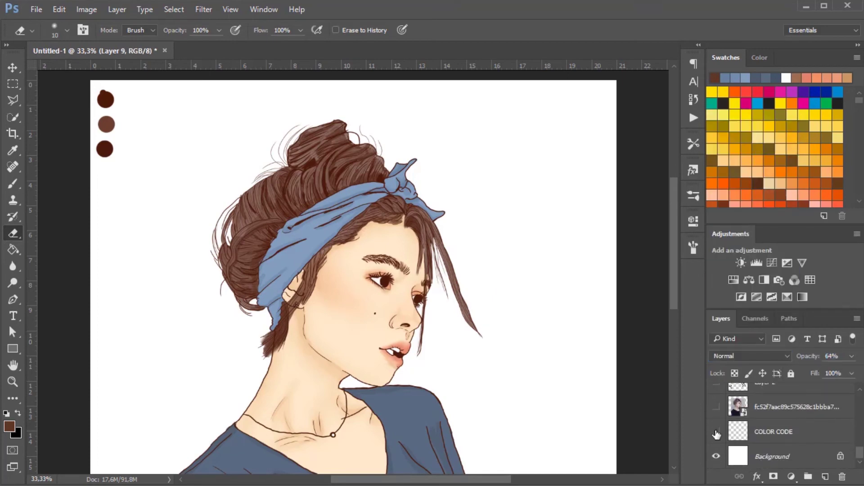
key("ctrl+minus")
scroll(788, 428, "up", 3)
left_click(765, 391)
key("v")
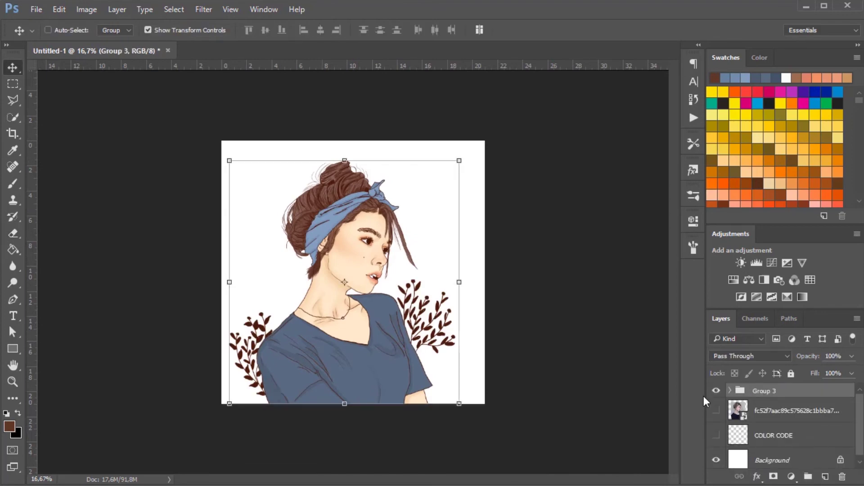
left_click_drag(229, 159, 248, 169)
left_click(554, 30)
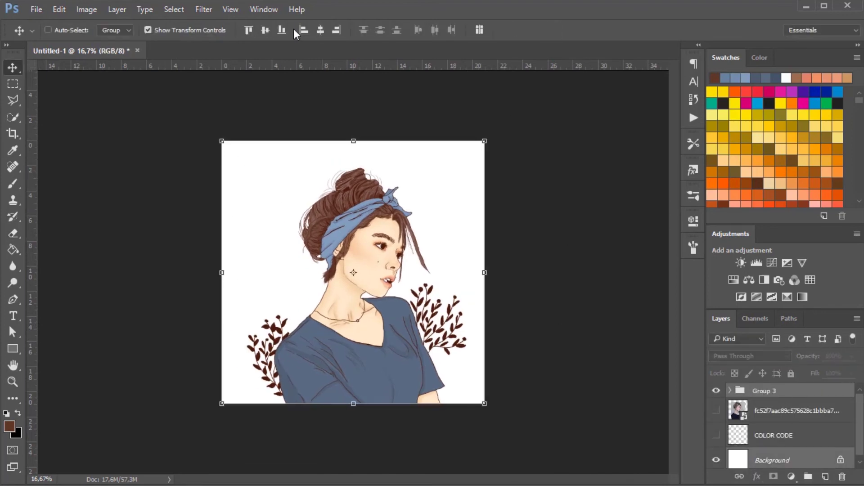
left_click(825, 476)
- Pick a light taupe colour and brush a large round taupe blob behind the figure
left_click(9, 426)
left_click(319, 214)
key("Return")
key("b")
left_click_drag(319, 214, 390, 297)
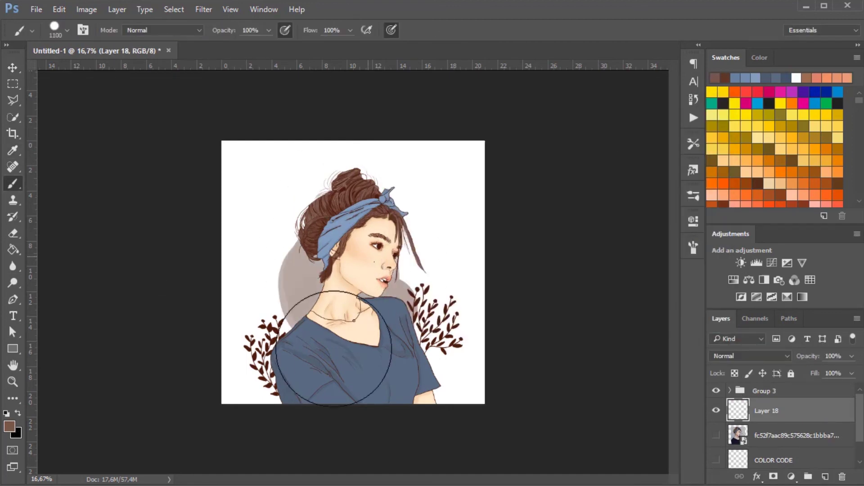
key("bracketleft")
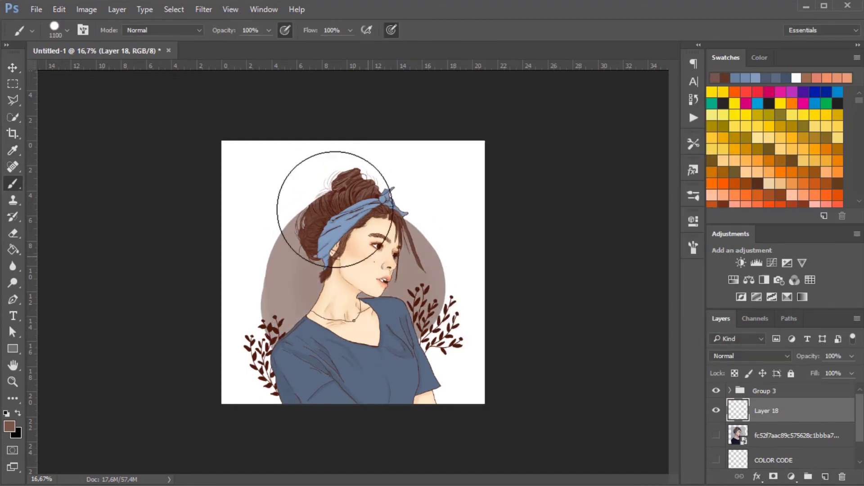
left_click_drag(338, 301, 326, 354)
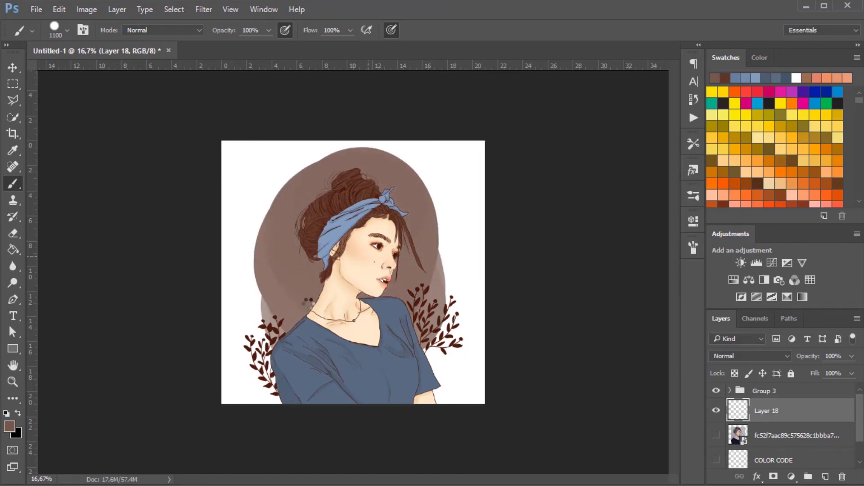
key("ctrl+alt+z")
key("ctrl+alt+z")
key("ctrl+alt+z")
key("ctrl+shift+z")
- Switch to a cloud-textured brush and stamp cloudy taupe texture behind the head
left_click(67, 30)
key("F5")
key("F5")
left_click(336, 247)
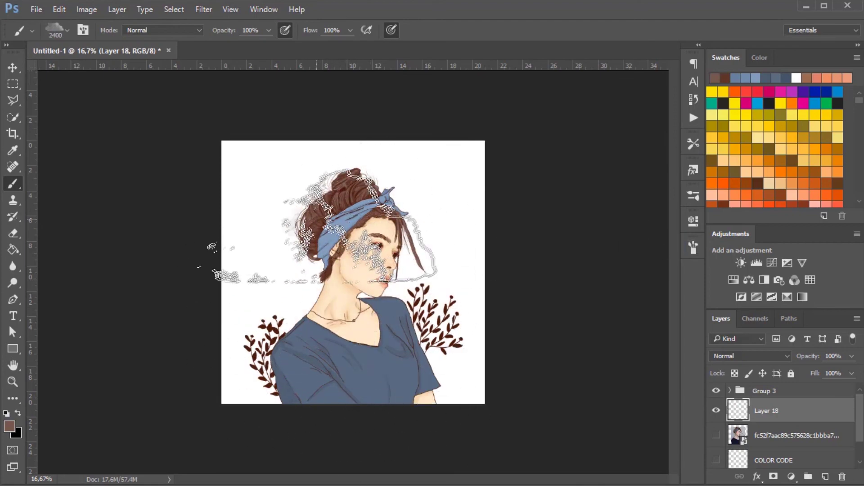
left_click(352, 220)
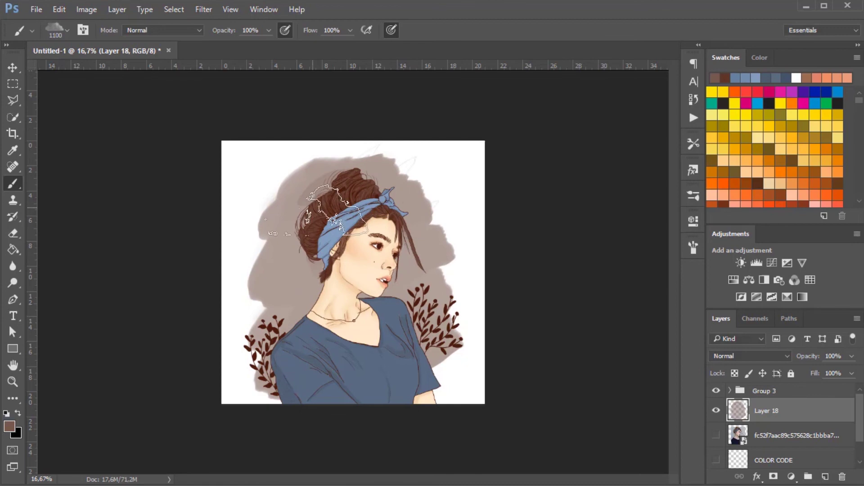
key("bracketleft")
key("bracketleft")
key("bracketleft")
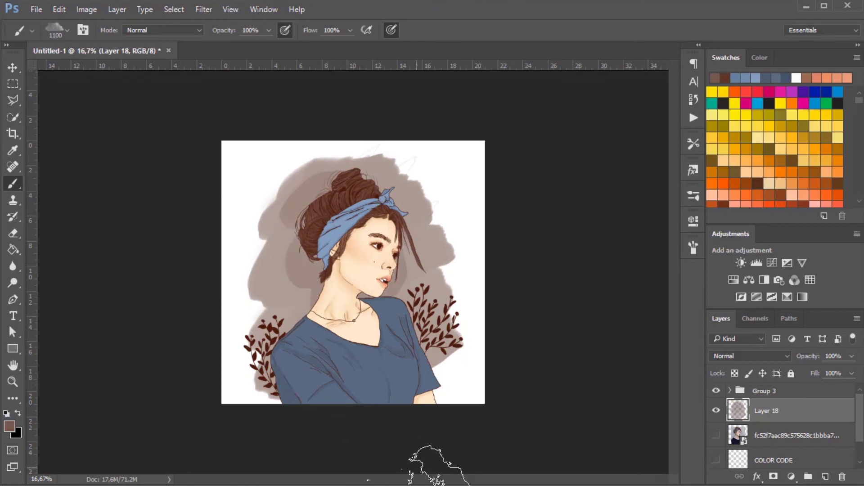